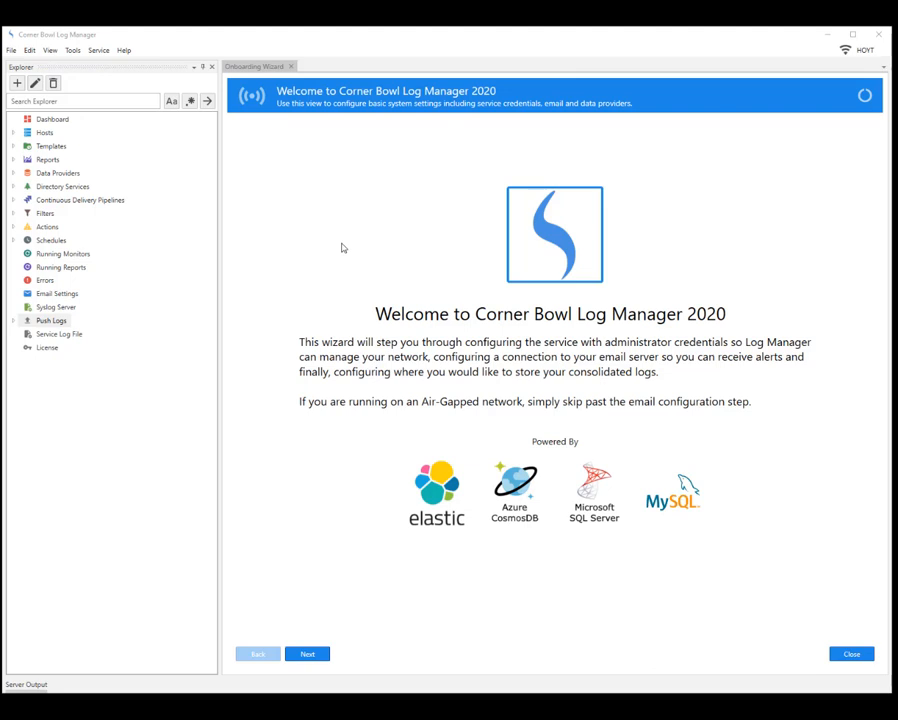
- Open the Push Logs > Server settings and enable 'Save logs from all sources'
{"action": "left_click", "coordinate": [13, 323]}
{"action": "left_click", "coordinate": [12, 321]}
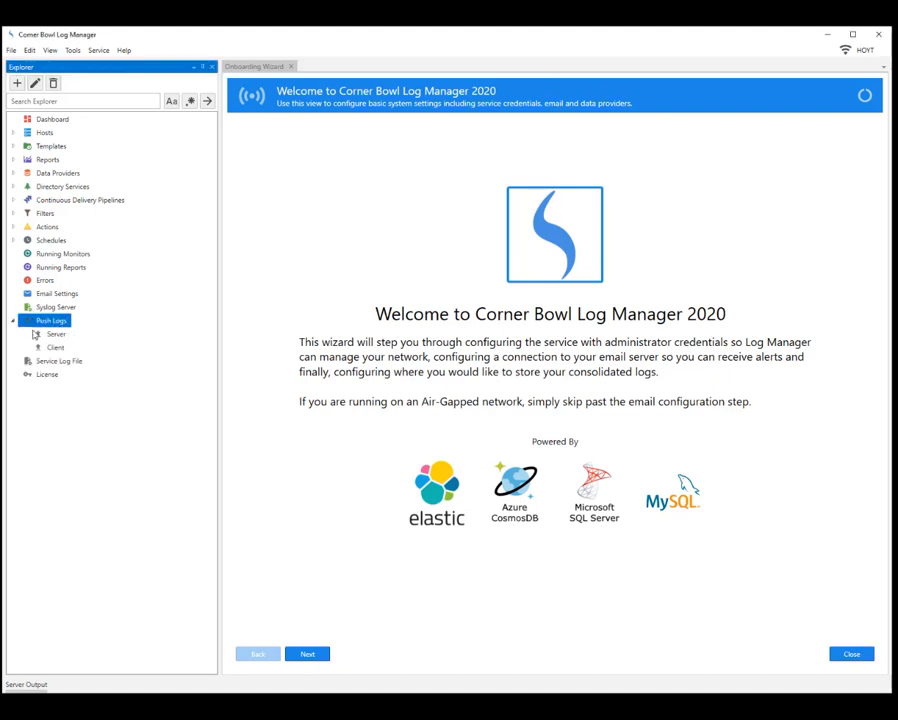
{"action": "left_click", "coordinate": [45, 336]}
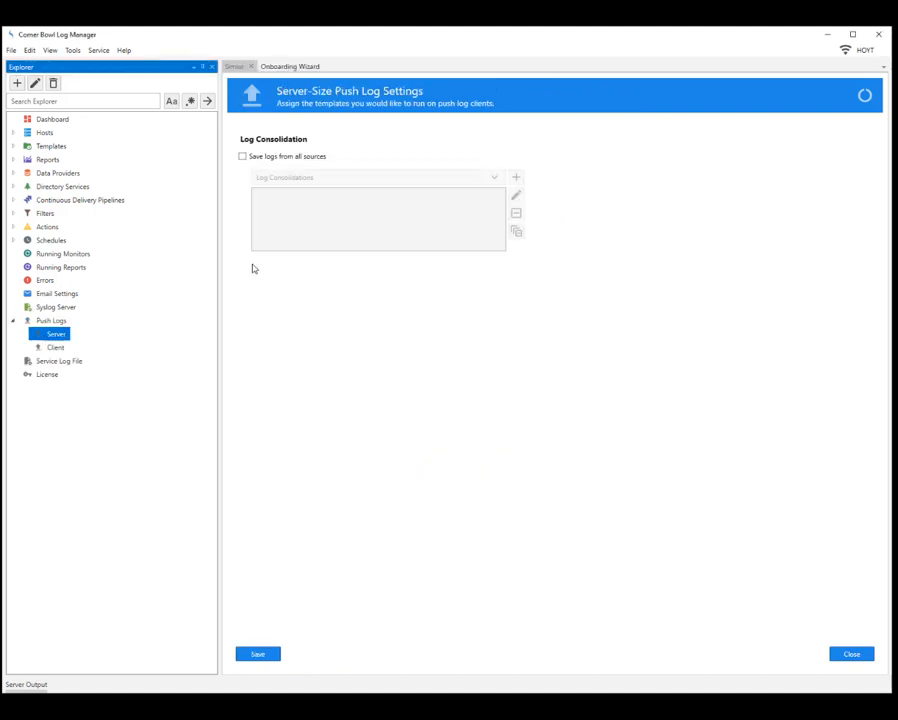
{"action": "left_click", "coordinate": [254, 159]}
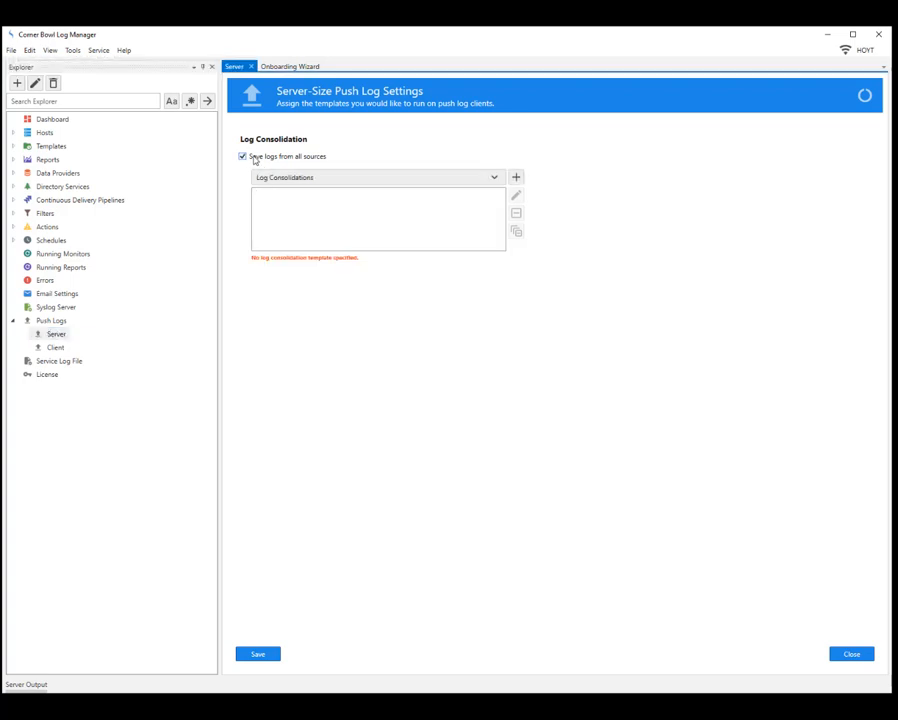
- Assign the Sample Templates > Log Consolidation > WFH Event Log Consolidation template
{"action": "left_click", "coordinate": [496, 178]}
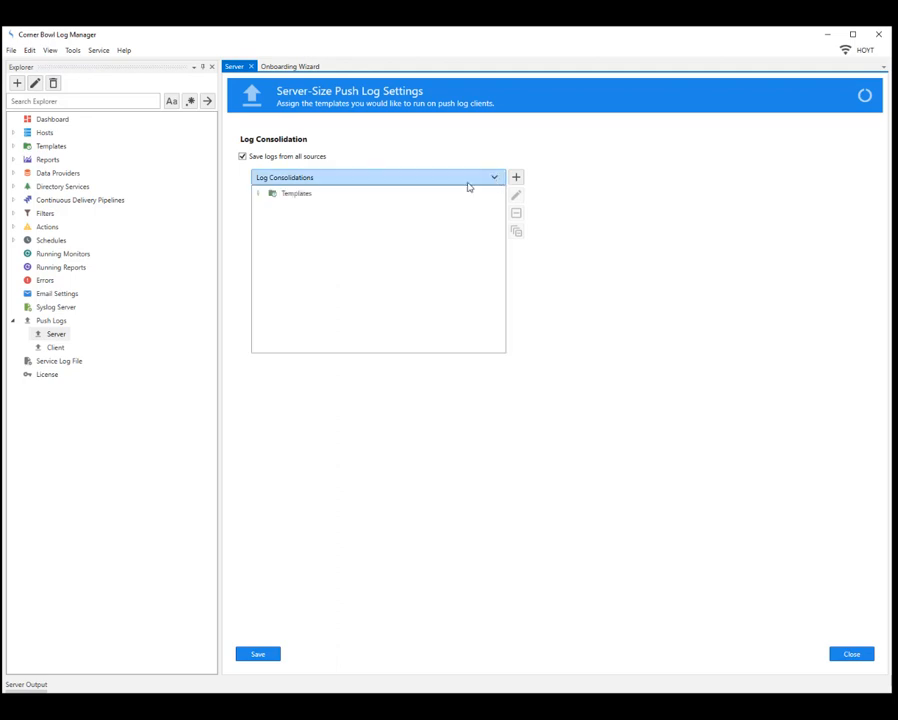
{"action": "left_click", "coordinate": [257, 194]}
{"action": "left_click", "coordinate": [268, 220]}
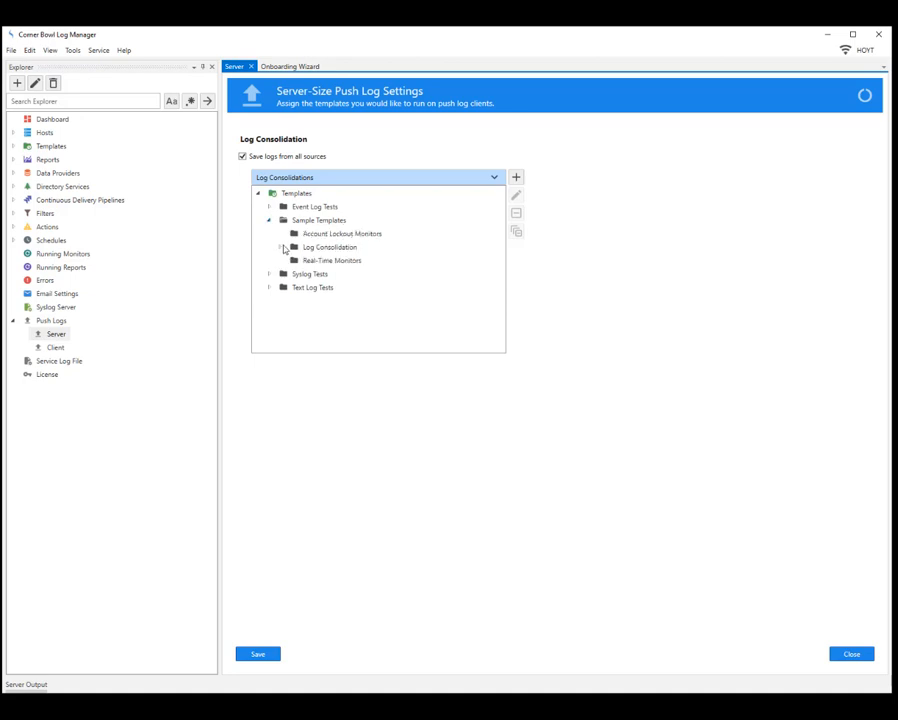
{"action": "left_click", "coordinate": [281, 247]}
{"action": "left_click", "coordinate": [315, 288]}
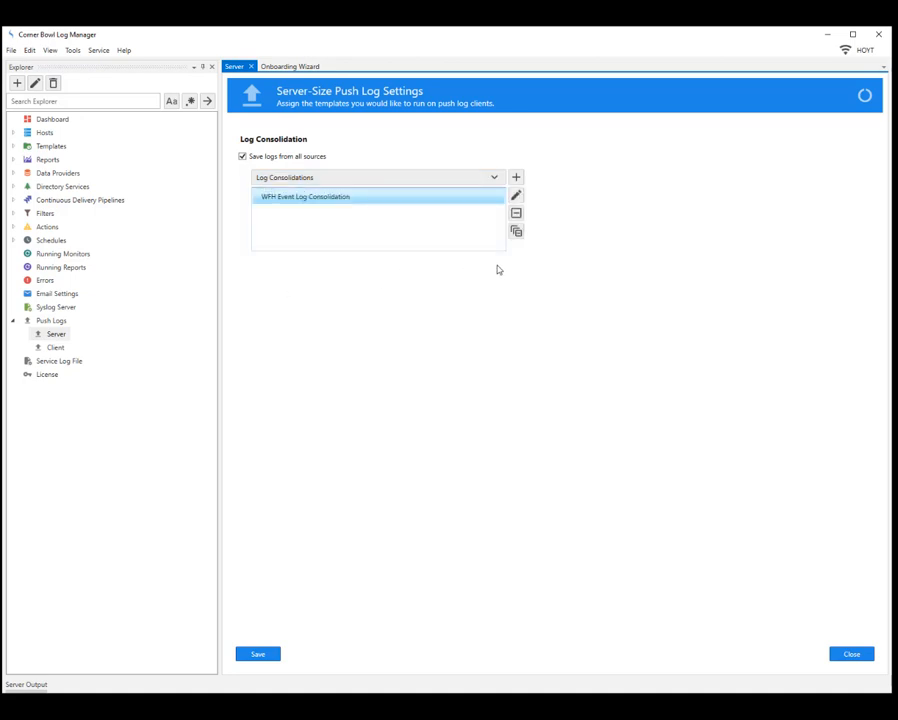
{"action": "left_click", "coordinate": [516, 196]}
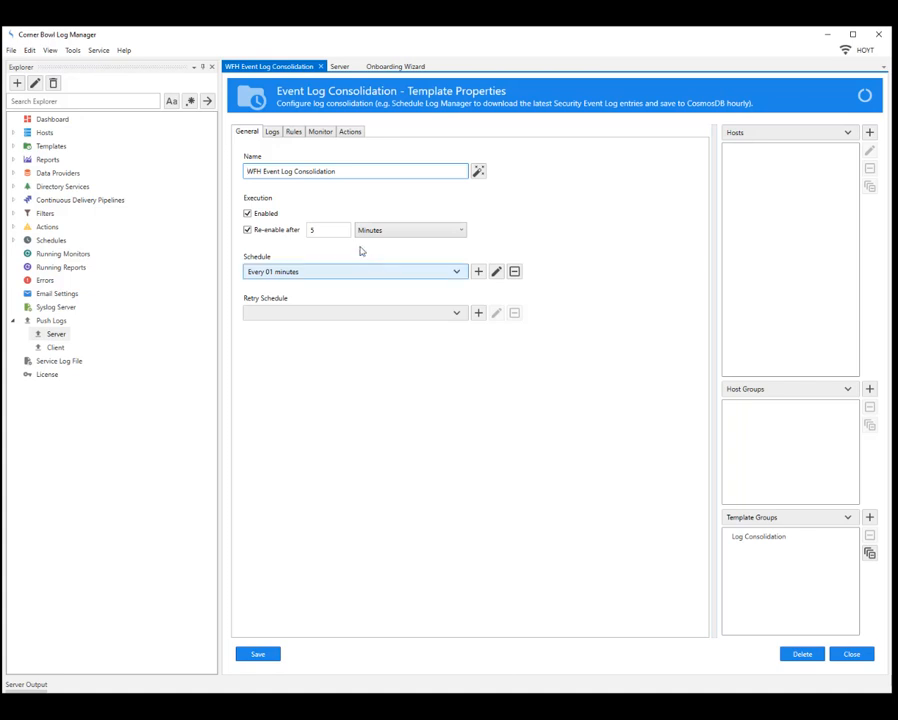
{"action": "left_click", "coordinate": [273, 135]}
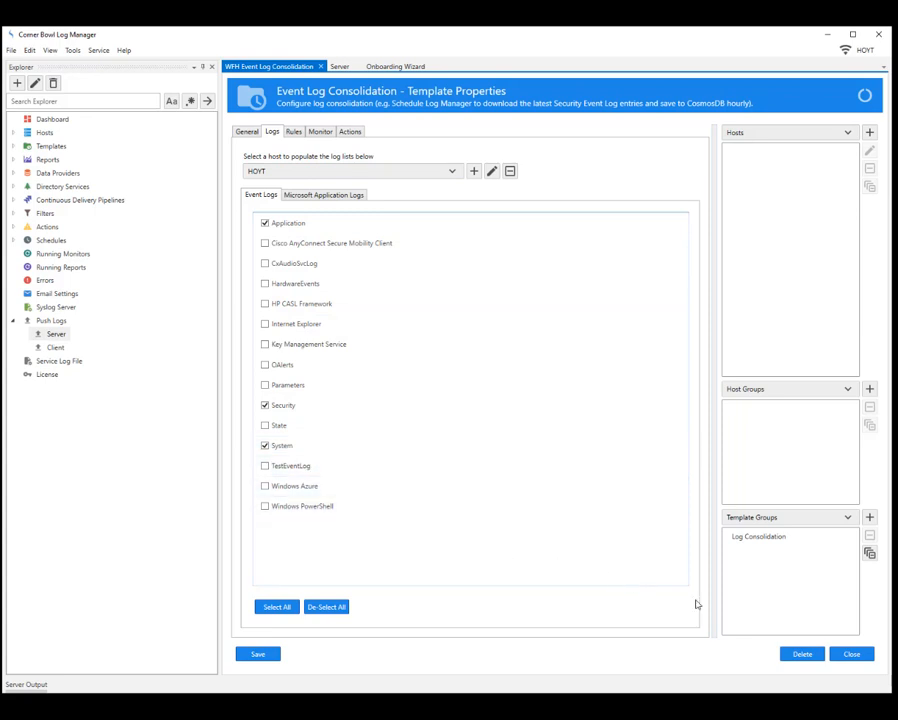
{"action": "left_click", "coordinate": [851, 654]}
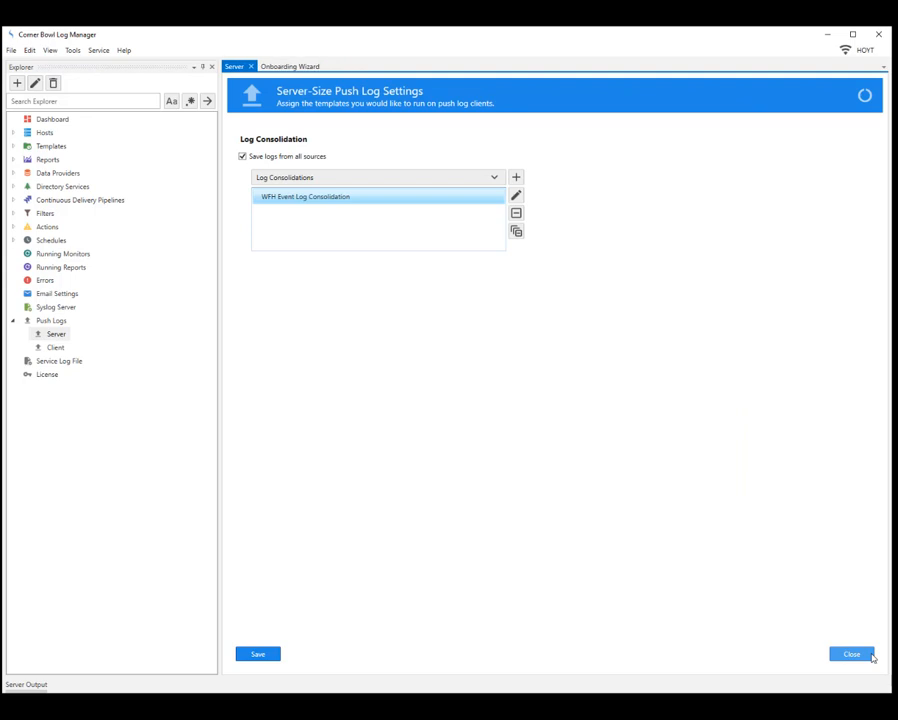
- Save the server push log settings and open the Push Logs > Client settings
{"action": "left_click", "coordinate": [278, 655]}
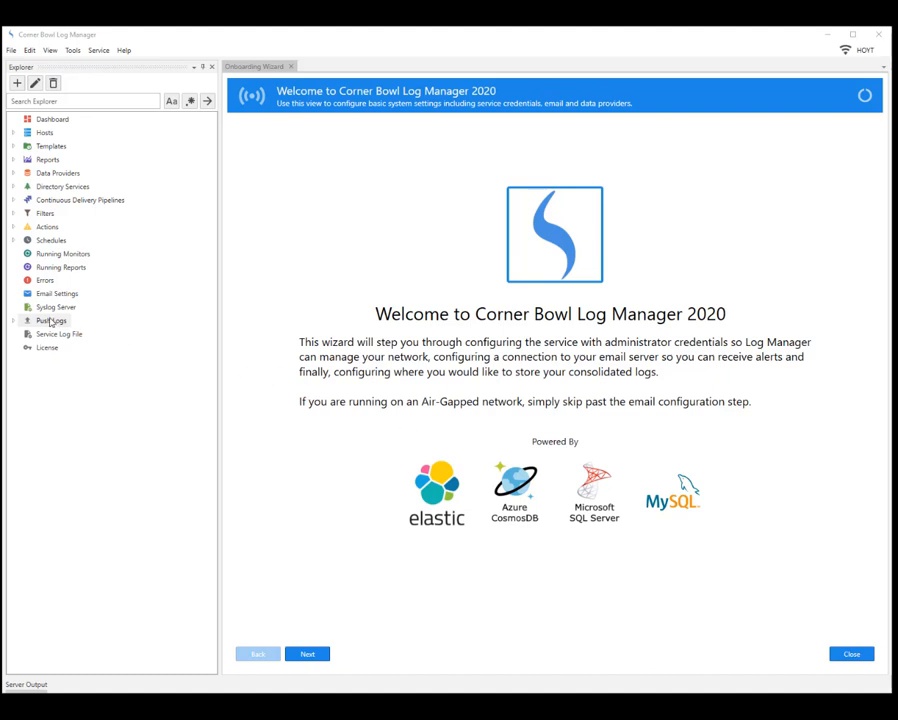
{"action": "left_click", "coordinate": [13, 321]}
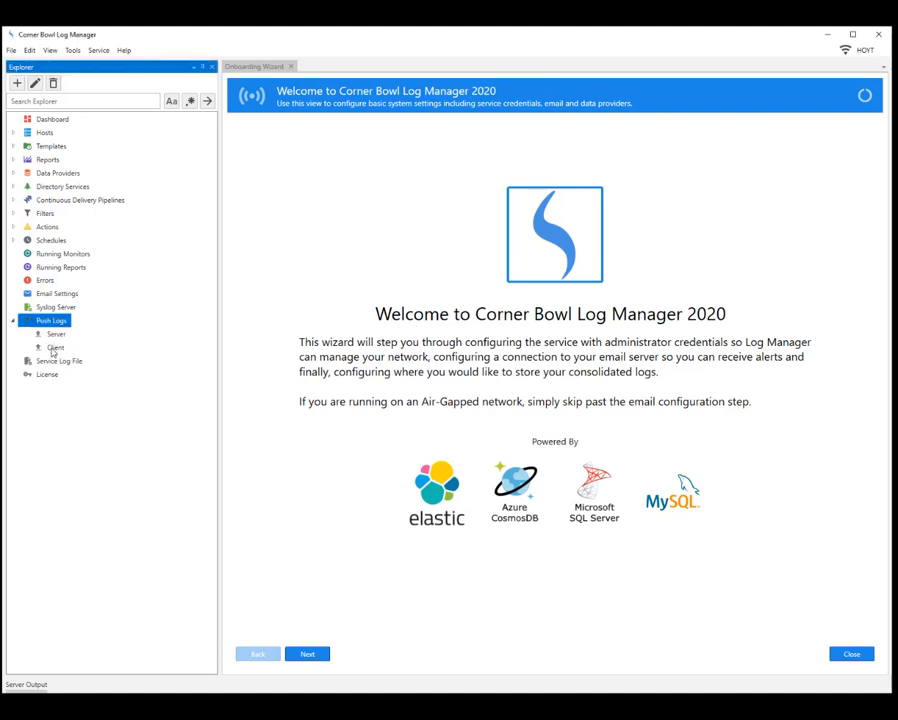
{"action": "left_click", "coordinate": [52, 348]}
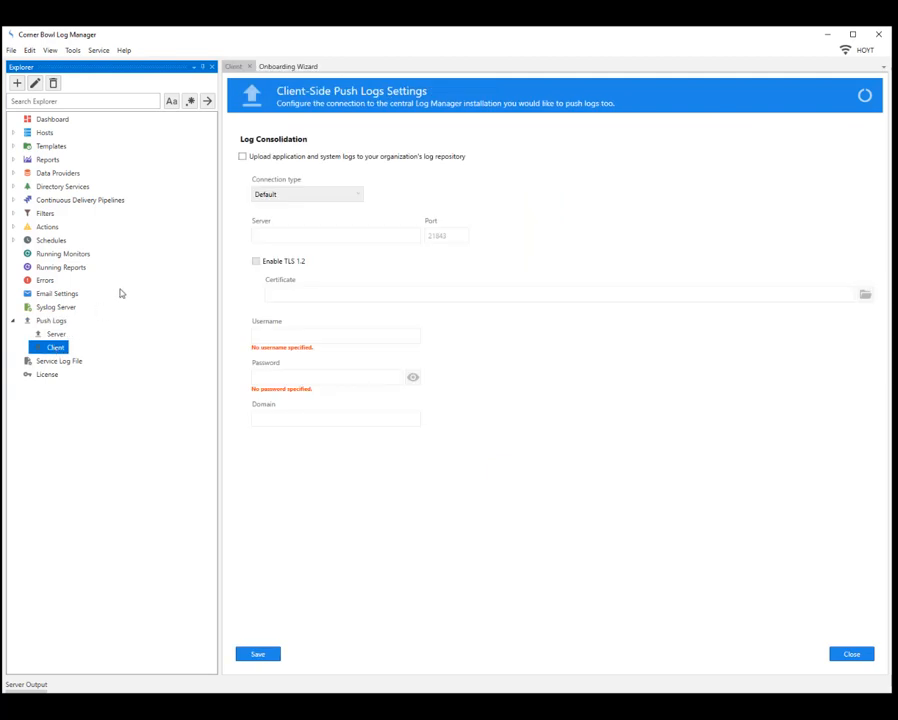
- Enable uploading application and system logs with the Default connection type
{"action": "left_click", "coordinate": [242, 157]}
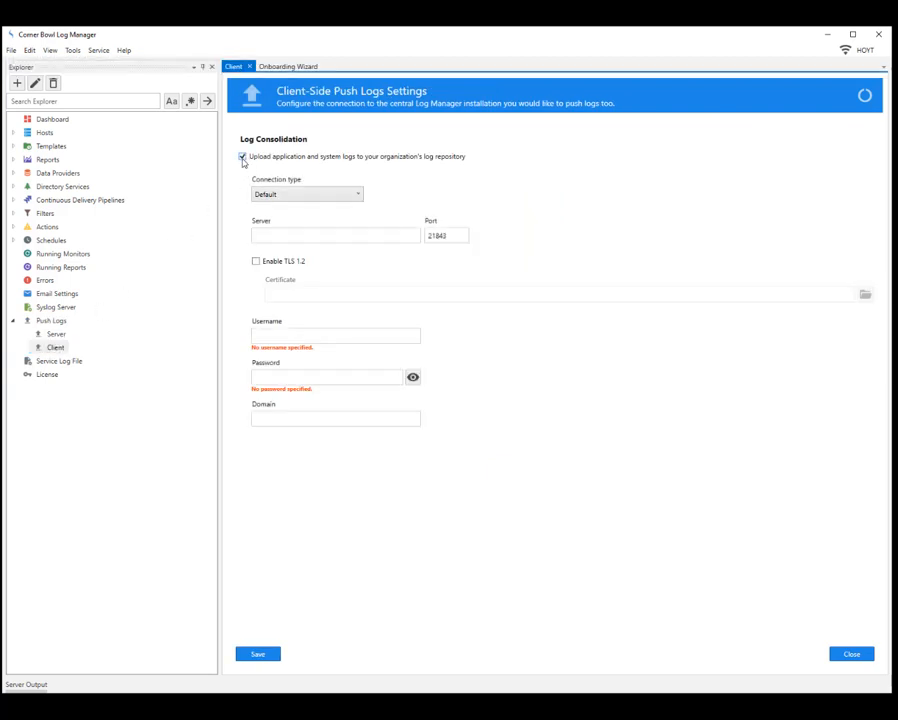
{"action": "left_click", "coordinate": [296, 197]}
{"action": "left_click", "coordinate": [307, 226]}
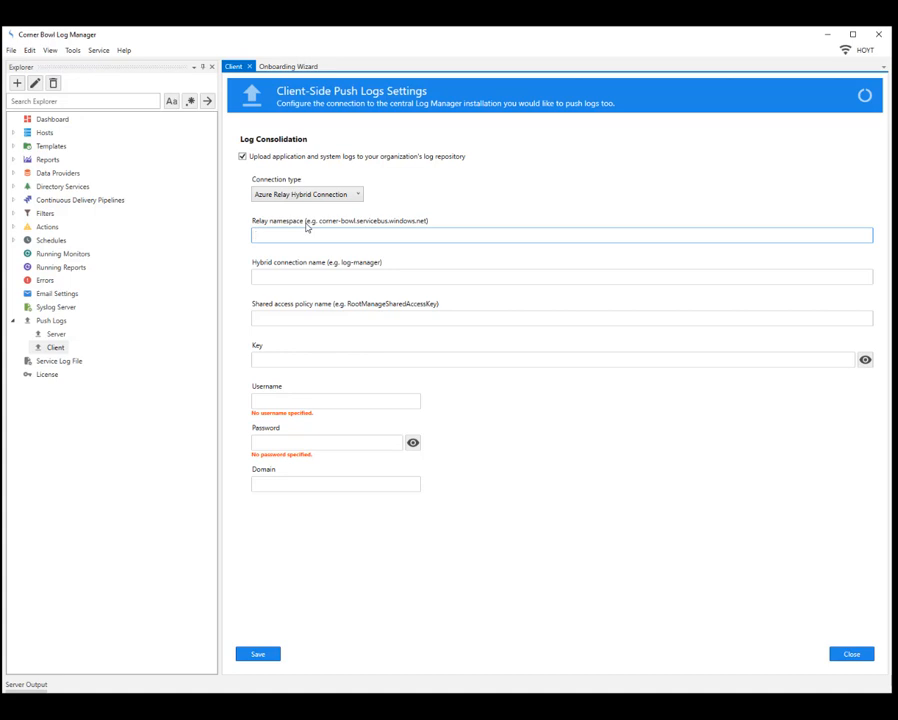
{"action": "left_click", "coordinate": [311, 196]}
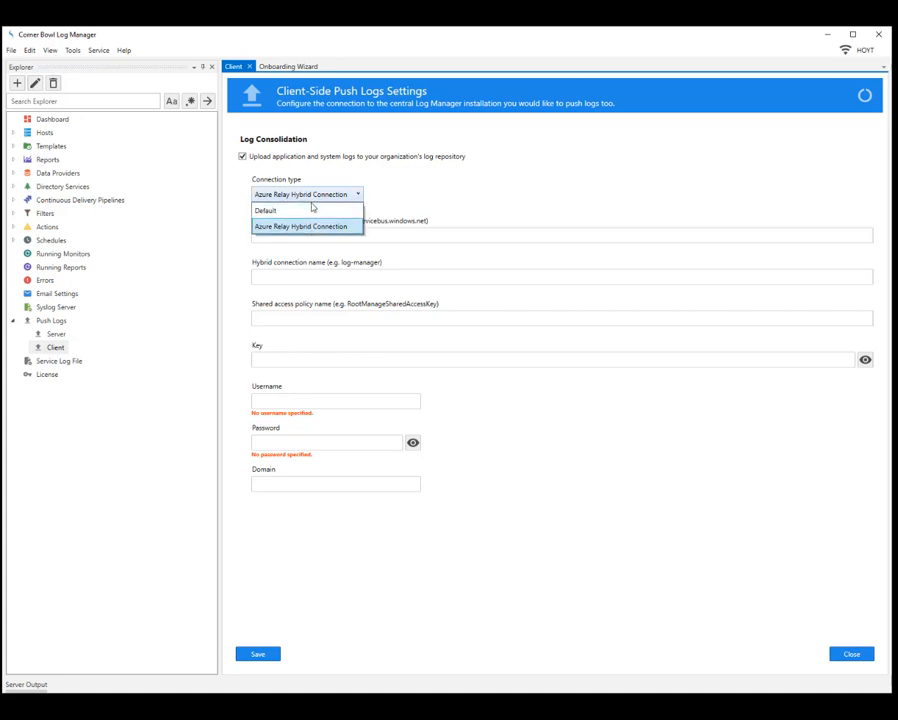
{"action": "left_click", "coordinate": [318, 212]}
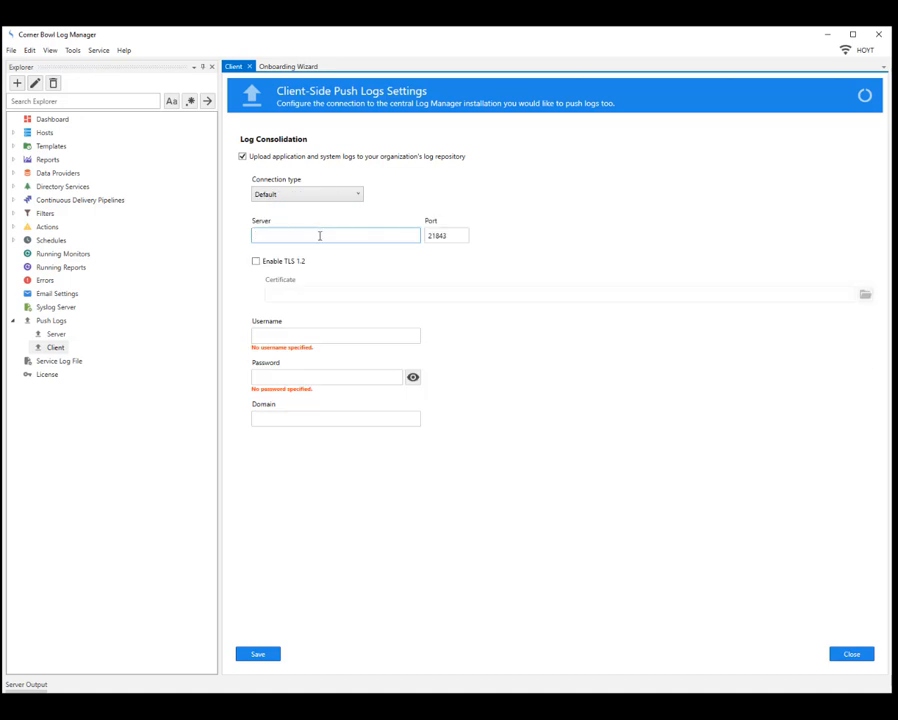
- Enter server name 'hoyt', then fill in the username and the account password
{"action": "type", "text": "hoyt"}
{"action": "left_click", "coordinate": [324, 336]}
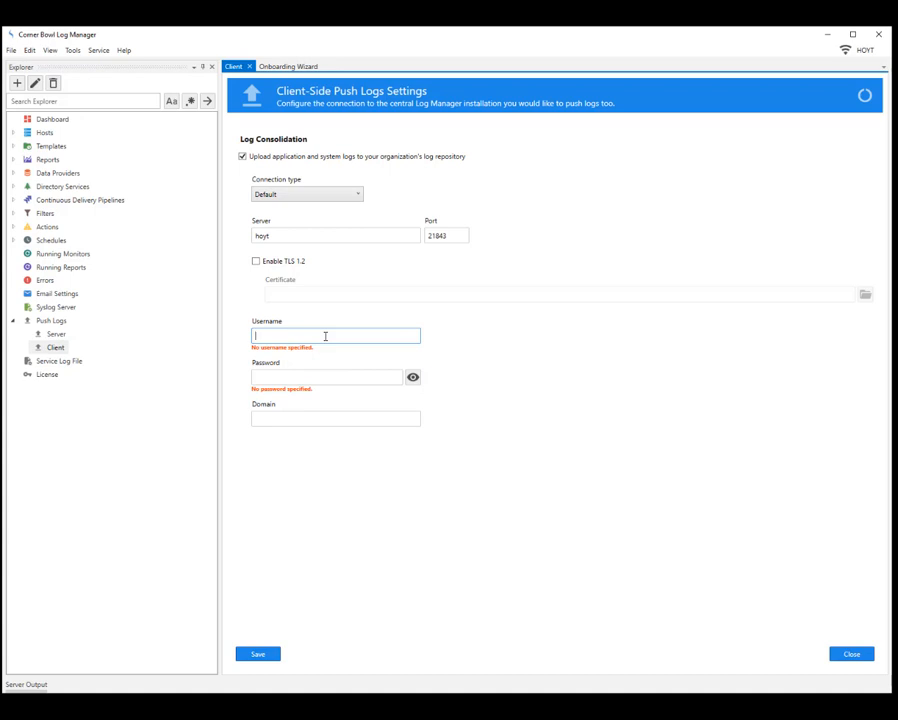
{"action": "type", "text": "mike"}
{"action": "key", "text": "Tab"}
{"action": "type", "text": "p"}
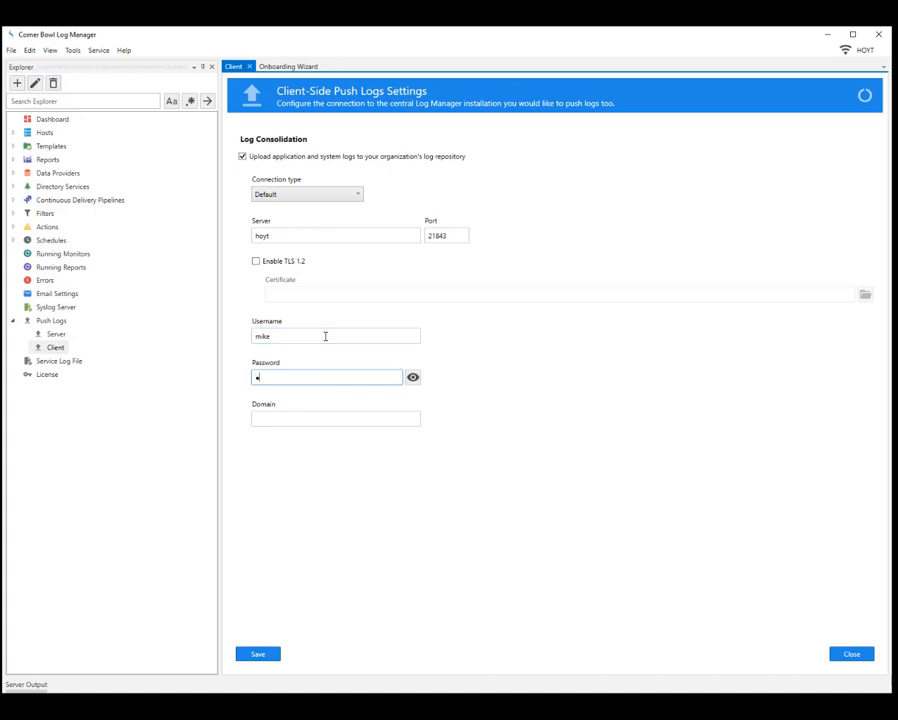
{"action": "type", "text": "assword1"}
- Save the client push settings and show the empty Server Output panel
{"action": "left_click", "coordinate": [258, 656]}
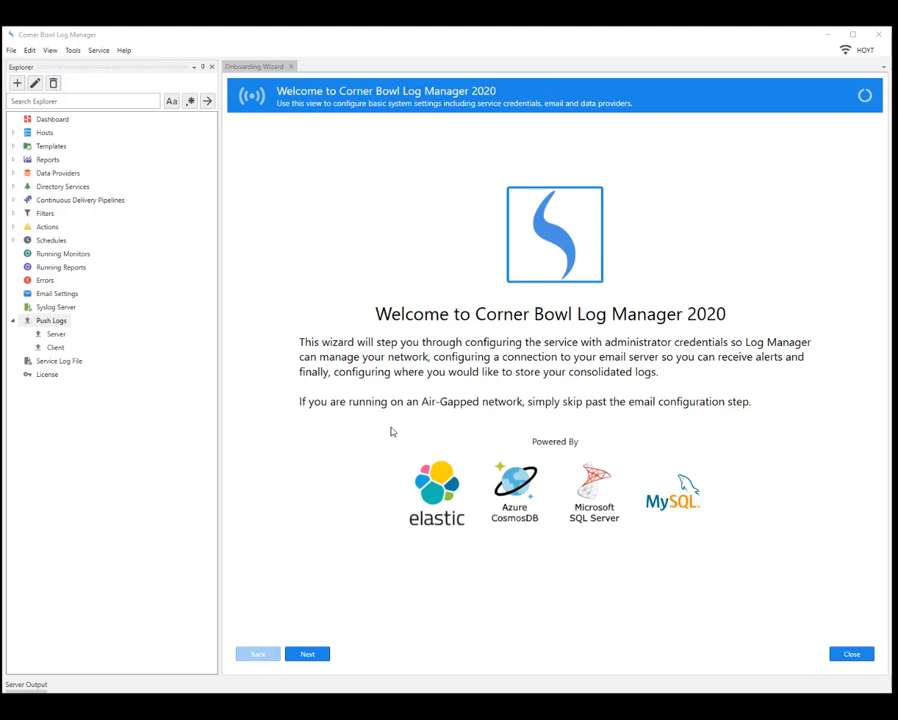
{"action": "left_click", "coordinate": [24, 685]}
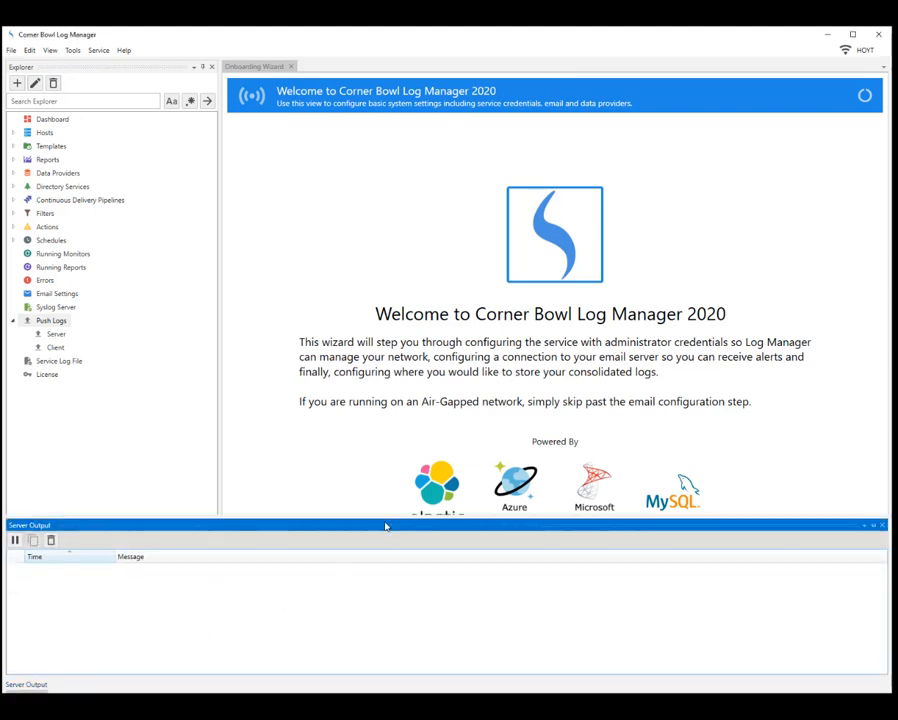
{"action": "left_click_drag", "start_coordinate": [387, 525], "coordinate": [557, 380]}
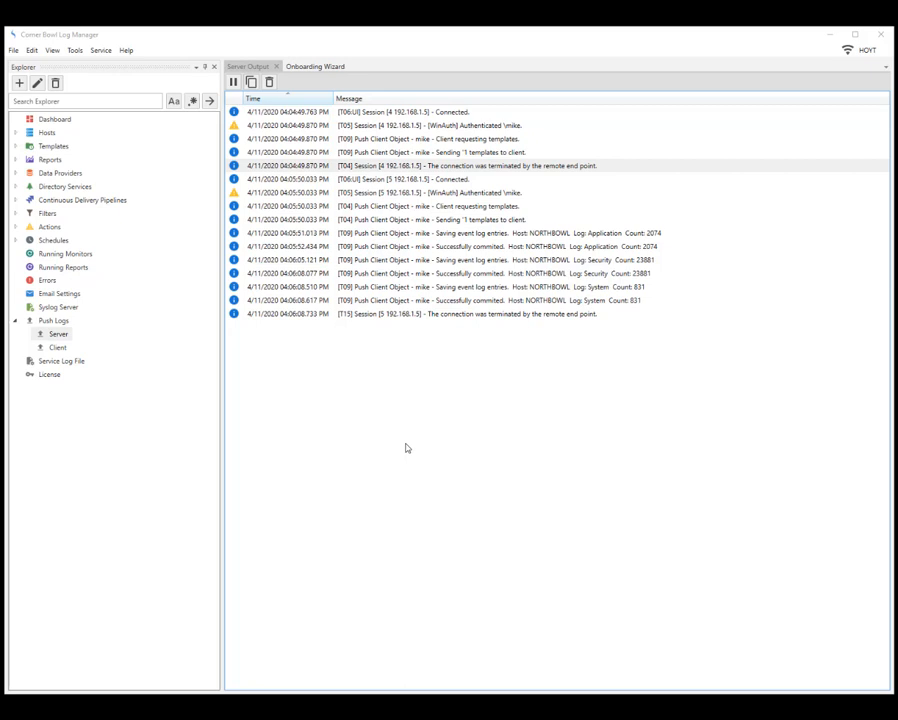
{"action": "left_click", "coordinate": [233, 82]}
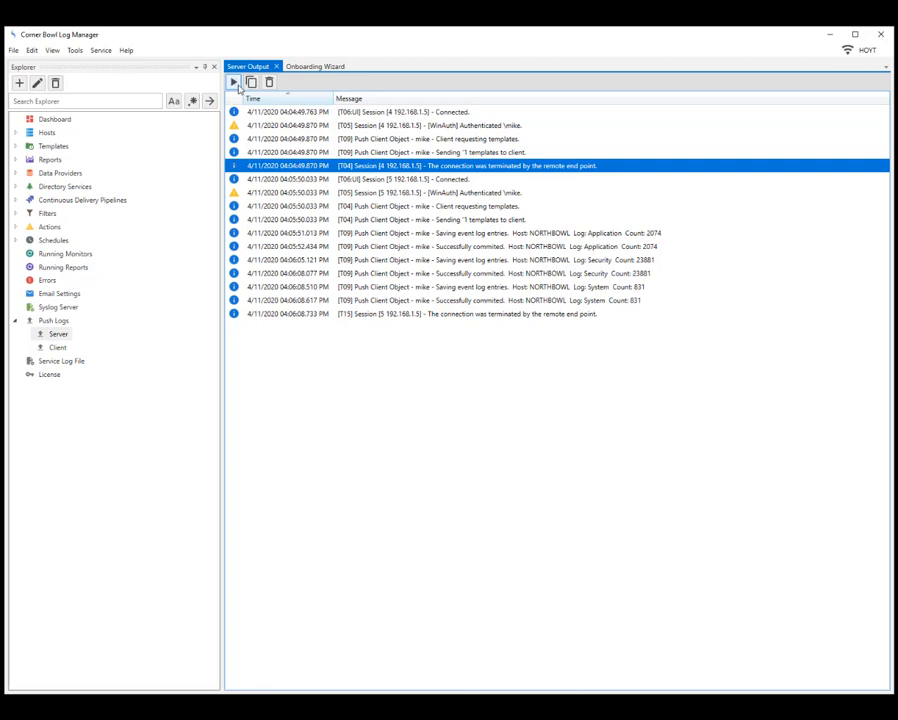
{"action": "left_click", "coordinate": [362, 112]}
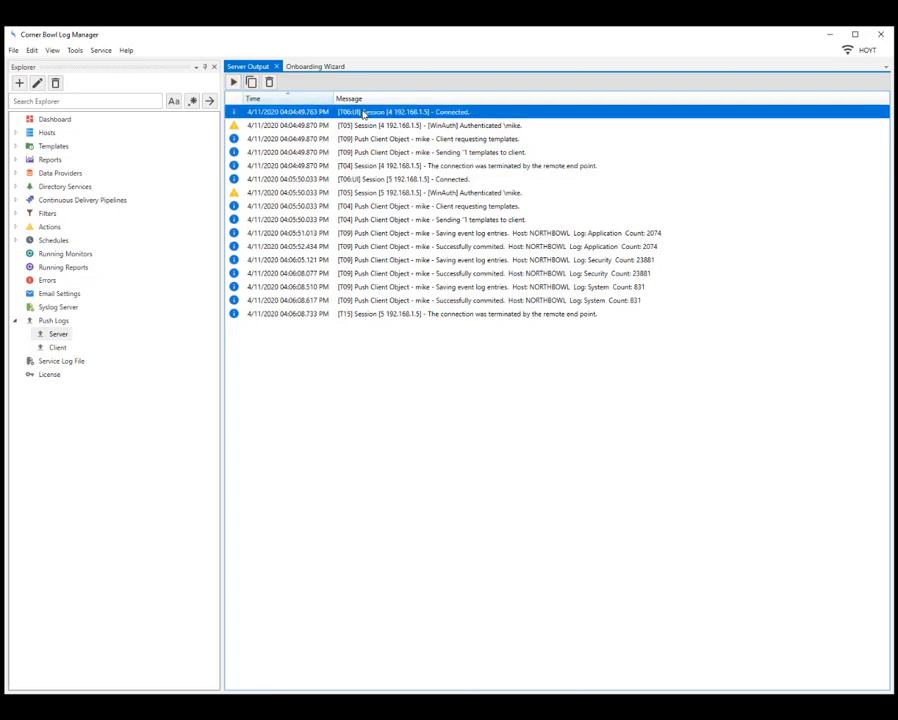
{"action": "left_click", "coordinate": [366, 126]}
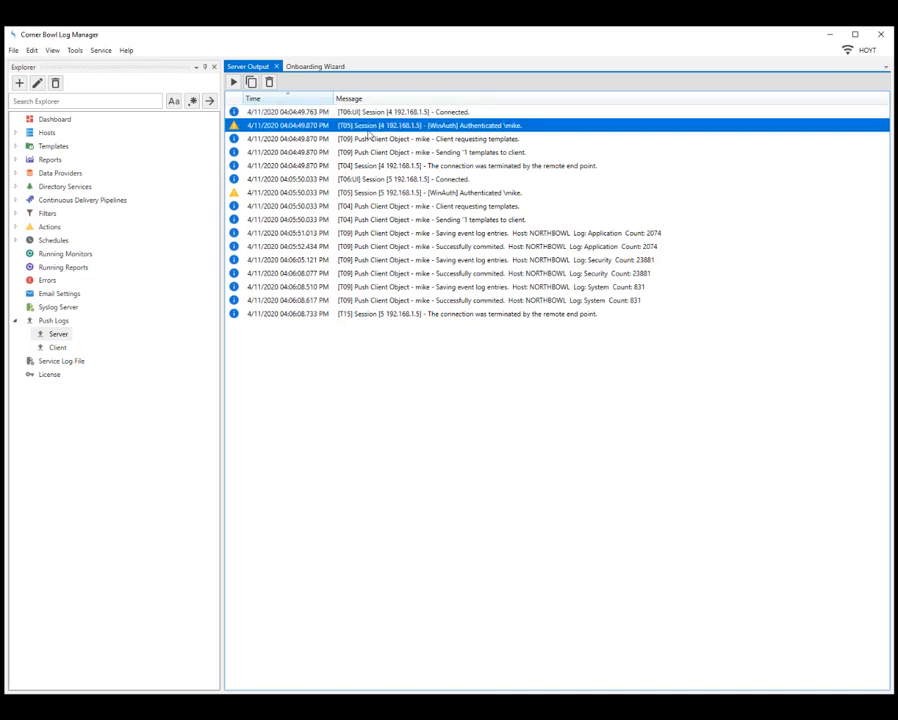
{"action": "left_click", "coordinate": [449, 139]}
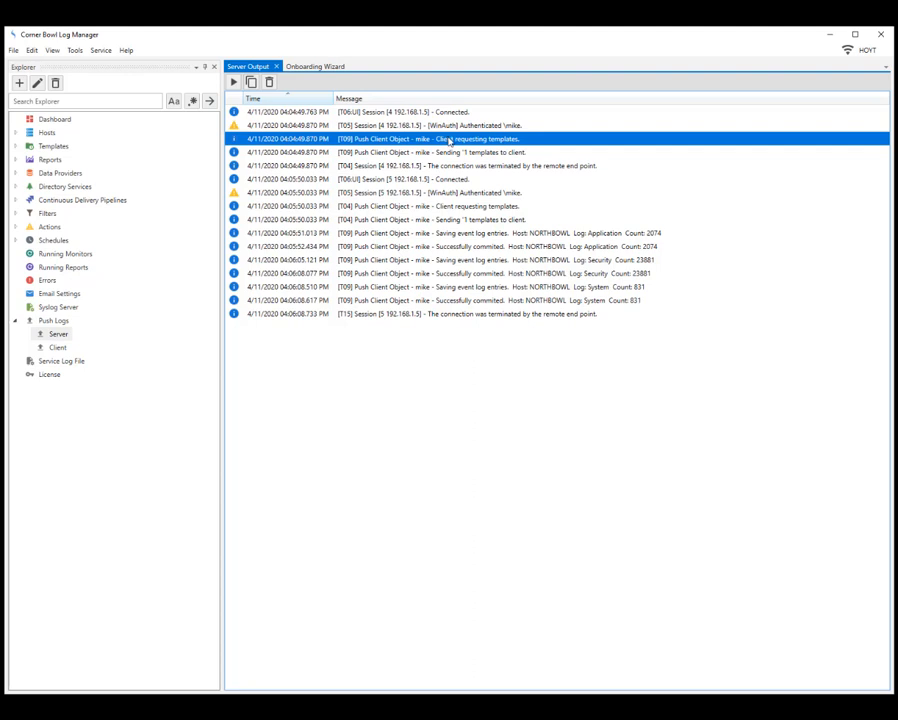
{"action": "left_click", "coordinate": [443, 153]}
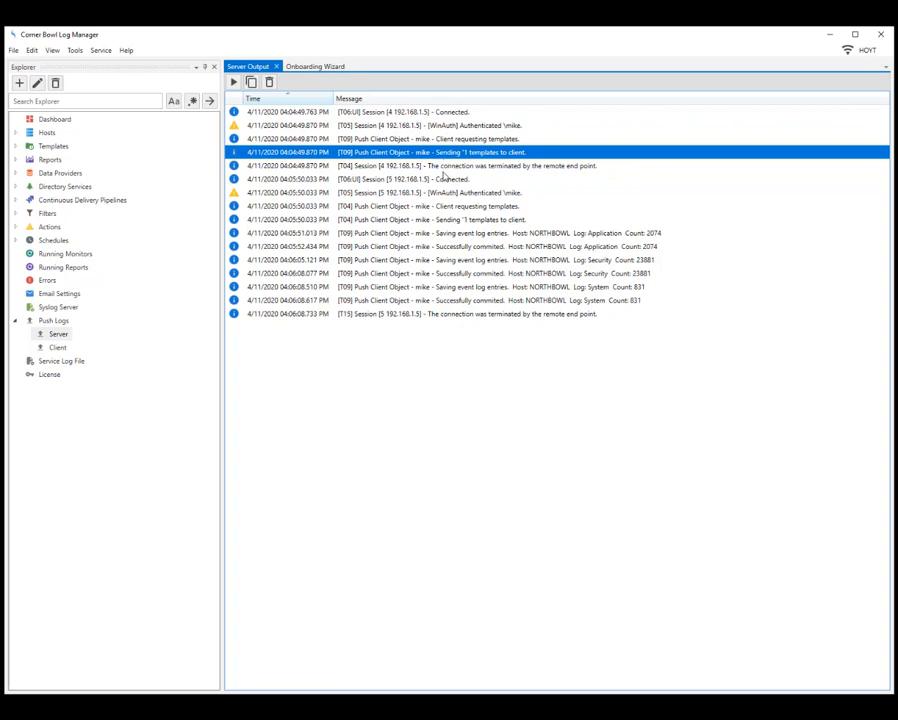
{"action": "left_click", "coordinate": [444, 168]}
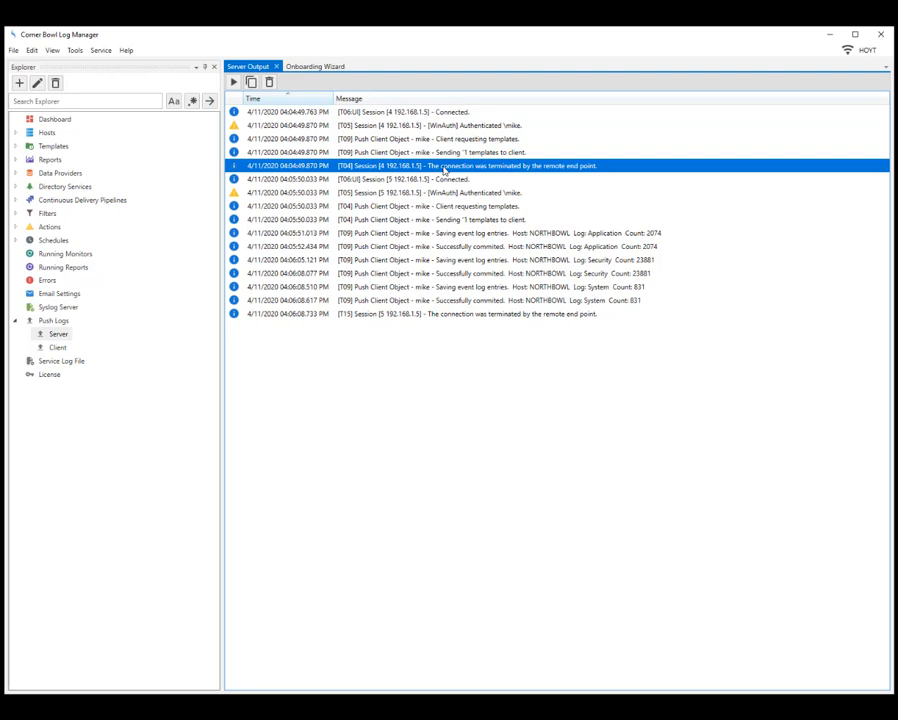
{"action": "left_click", "coordinate": [435, 181]}
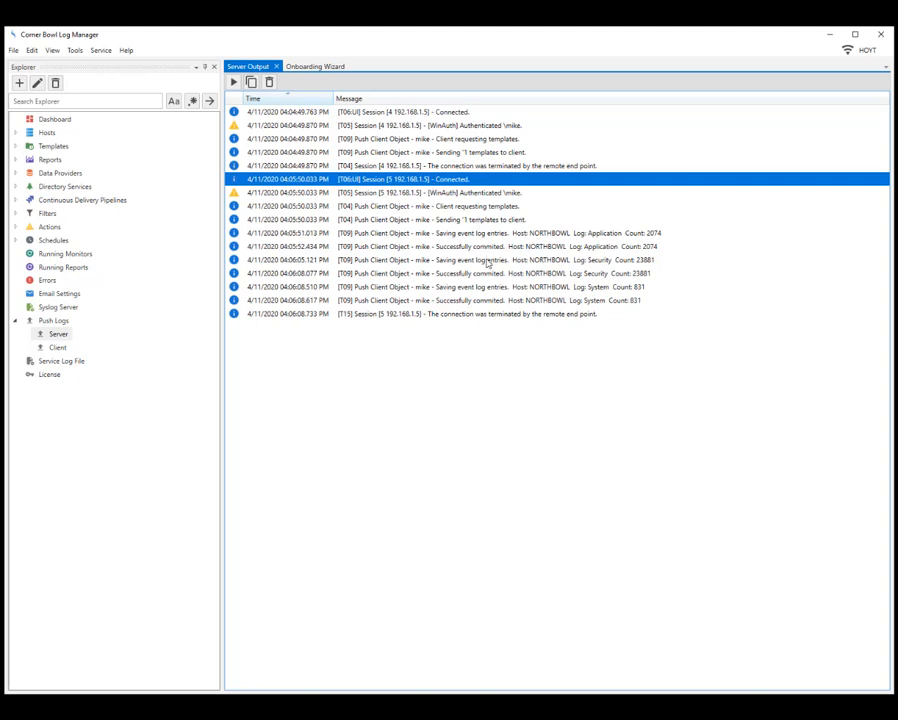
{"action": "left_click", "coordinate": [488, 301]}
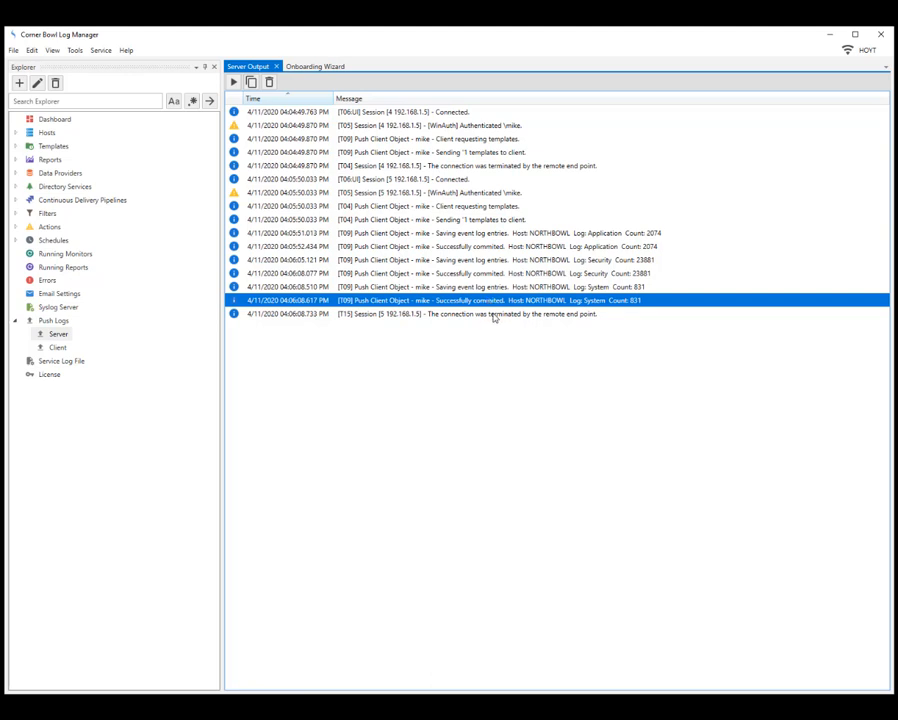
{"action": "left_click", "coordinate": [493, 315]}
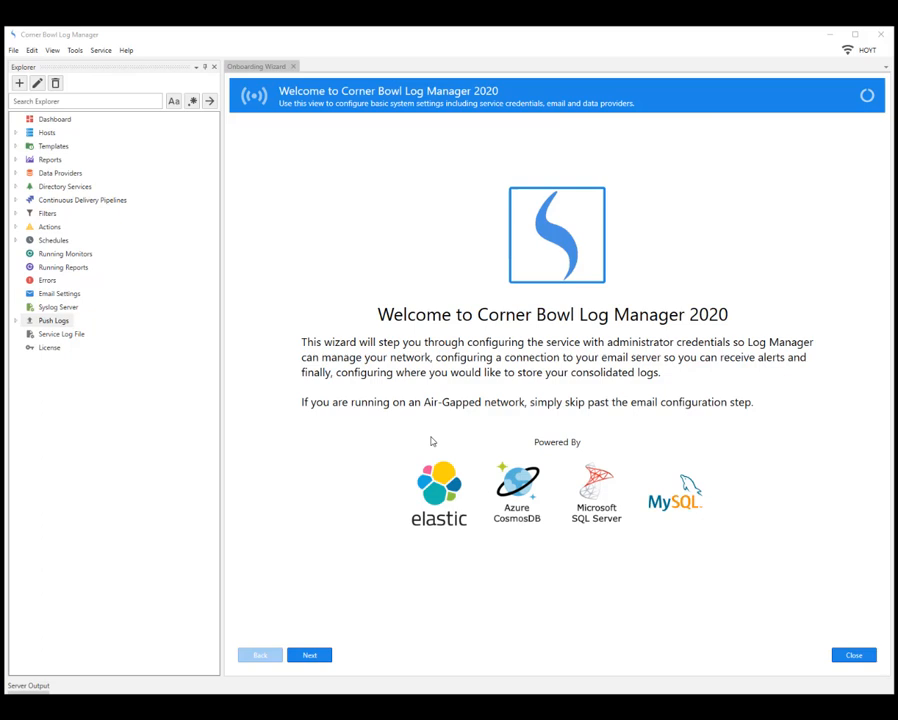
- Reopen Server Output and dock it as a document tab beside the Onboarding Wizard
{"action": "left_click", "coordinate": [30, 685]}
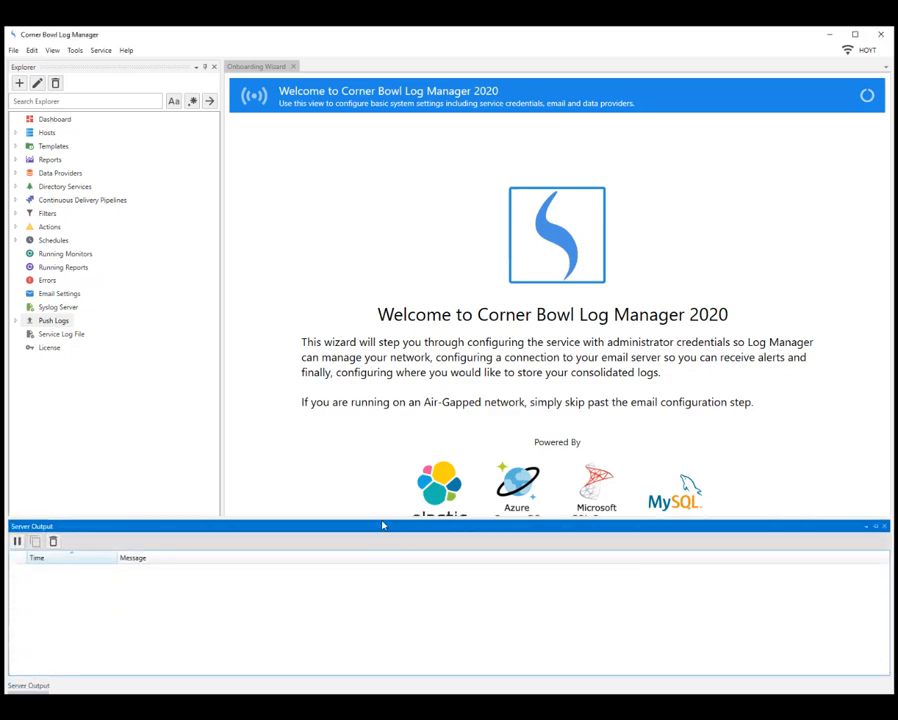
{"action": "left_click_drag", "start_coordinate": [382, 525], "coordinate": [556, 384]}
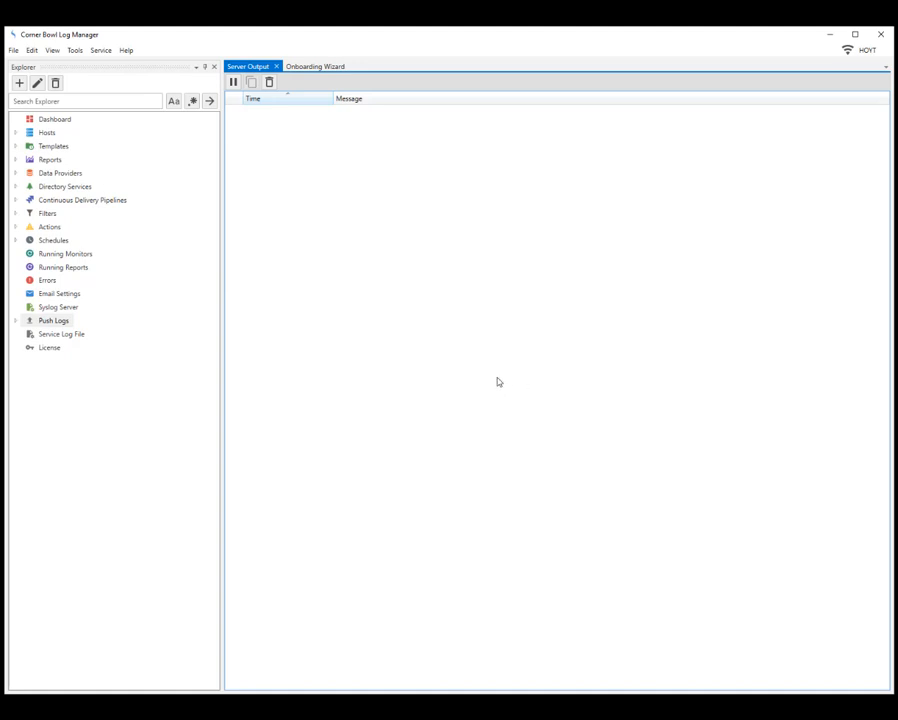
- Stack Client push settings below Server Output, enable application and system log upload, and save
{"action": "left_click", "coordinate": [16, 321]}
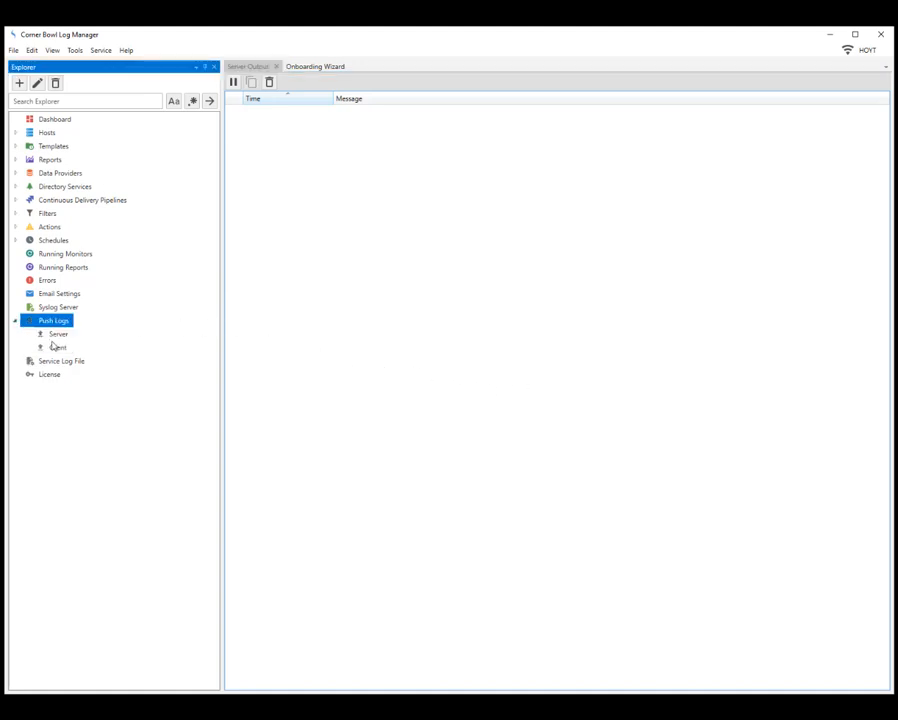
{"action": "left_click", "coordinate": [57, 347]}
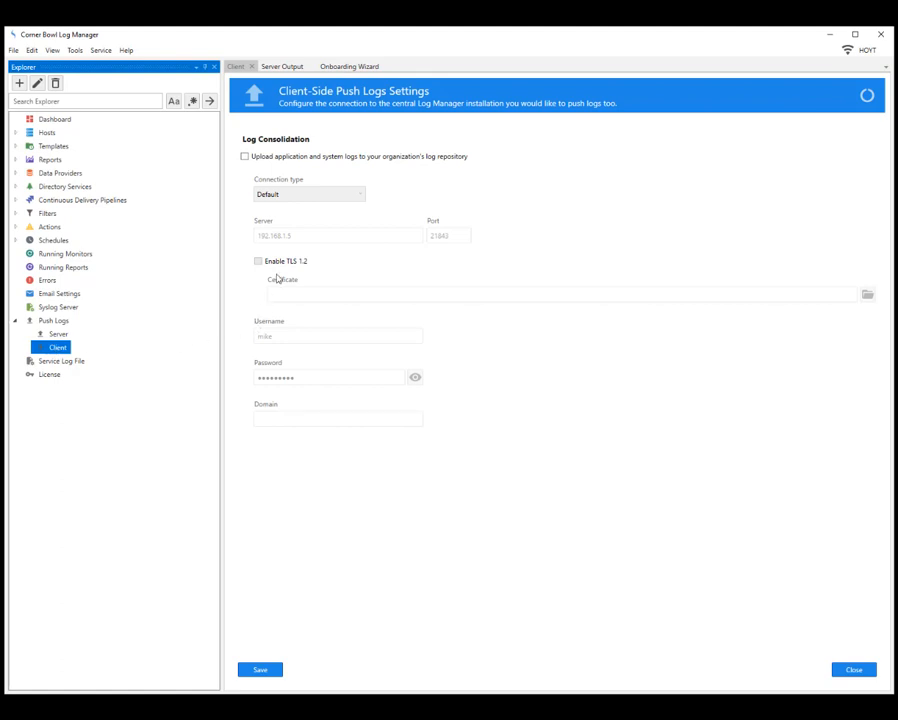
{"action": "right_click", "coordinate": [246, 68]}
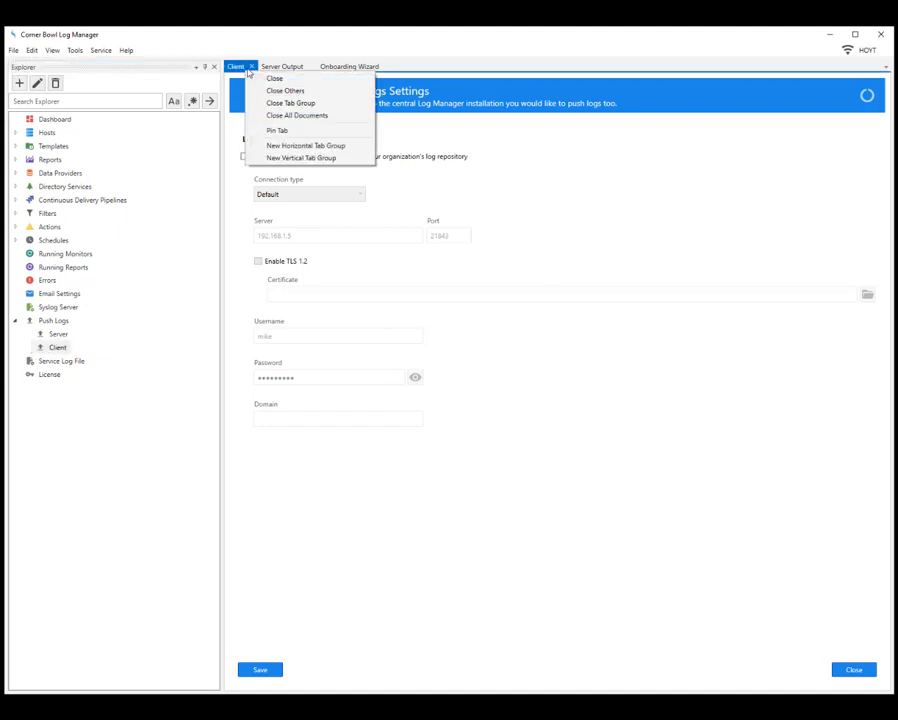
{"action": "left_click", "coordinate": [300, 147]}
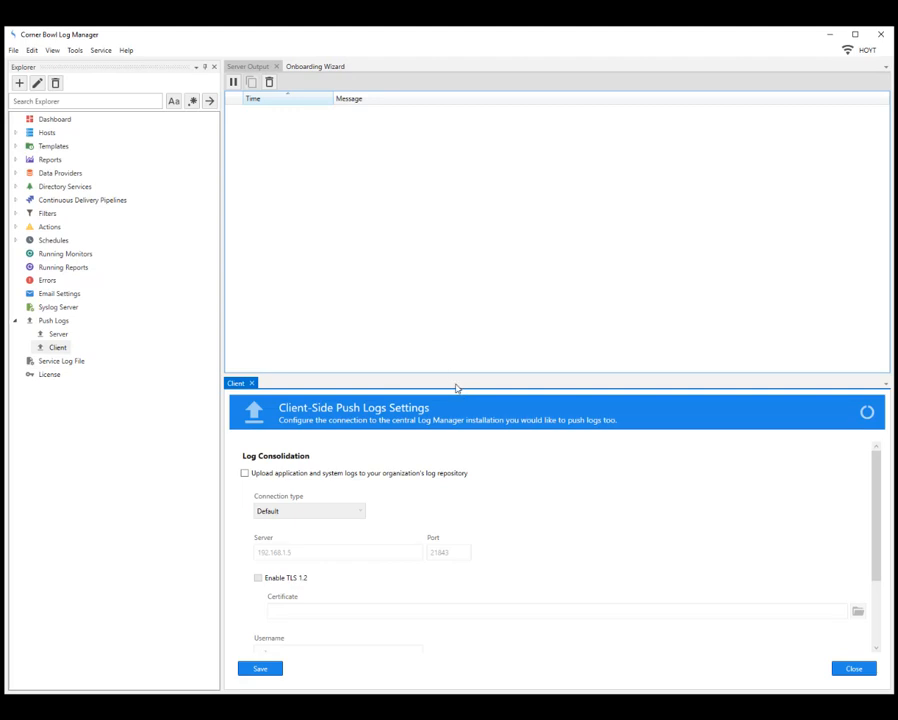
{"action": "left_click_drag", "start_coordinate": [458, 375], "coordinate": [476, 472]}
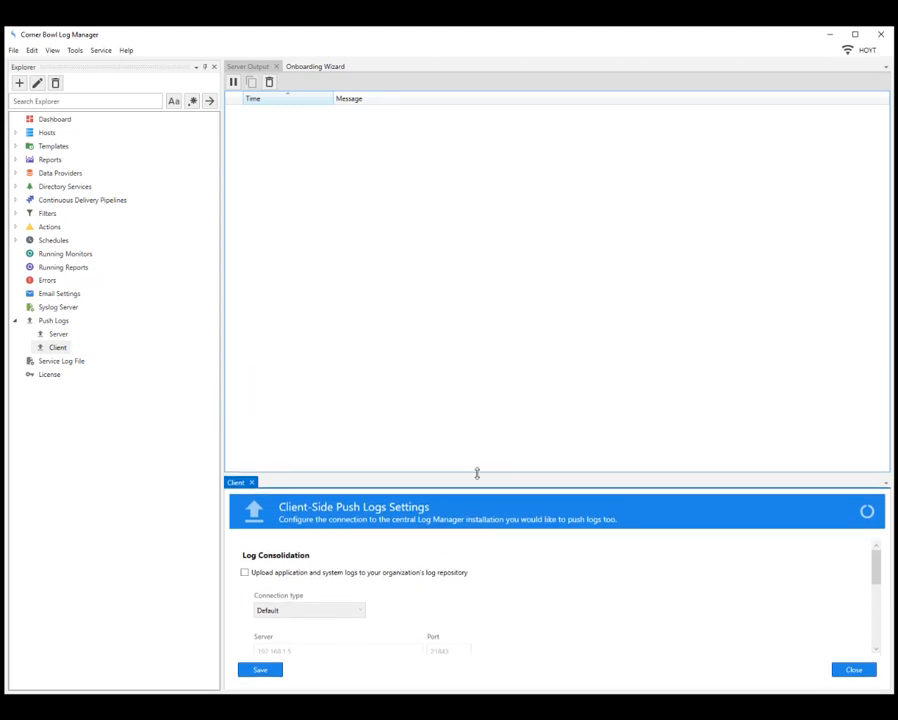
{"action": "left_click", "coordinate": [245, 573]}
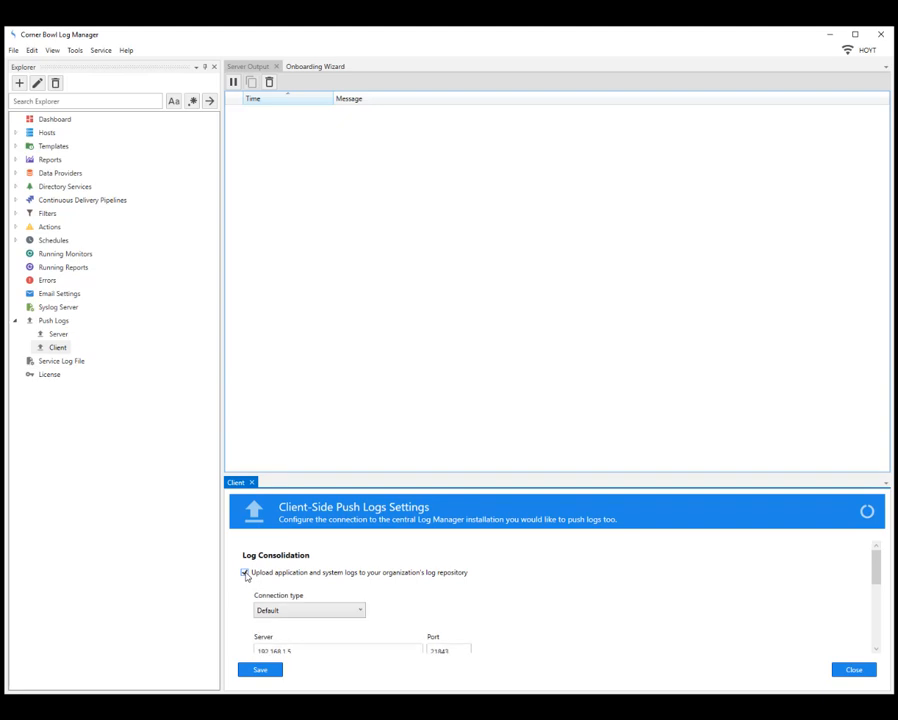
{"action": "left_click", "coordinate": [270, 668]}
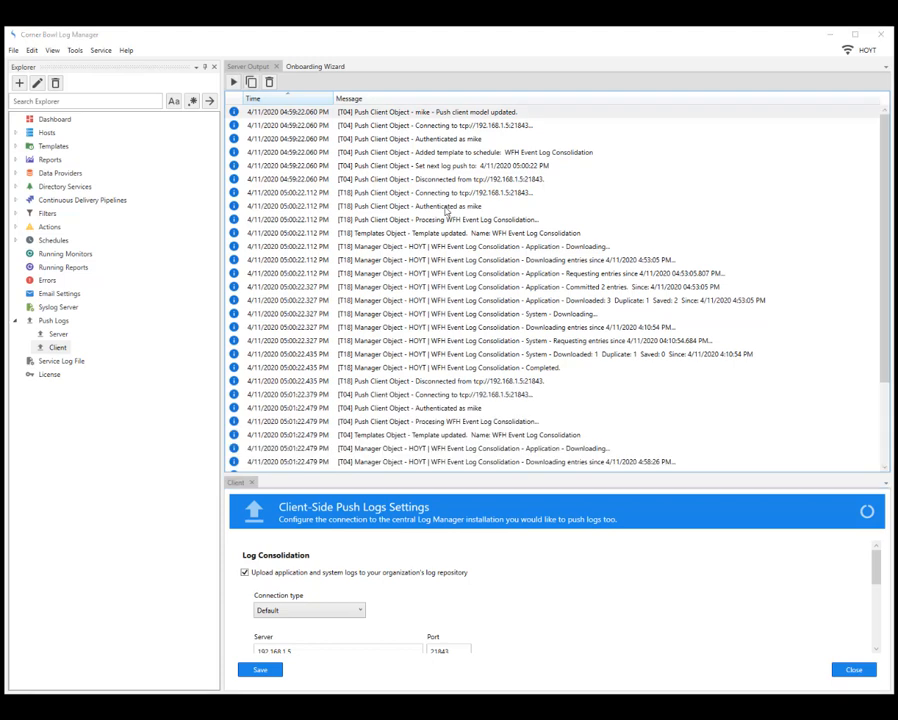
- Review the Server Output connect, authentication, schedule, next-push and disconnect messages
{"action": "left_click", "coordinate": [447, 114]}
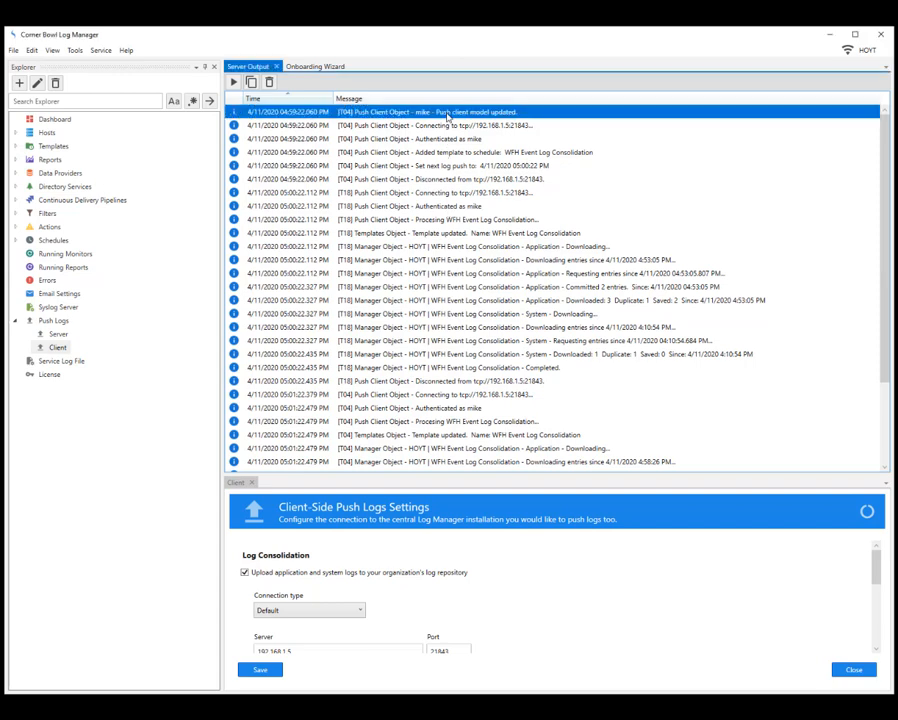
{"action": "left_click", "coordinate": [448, 128]}
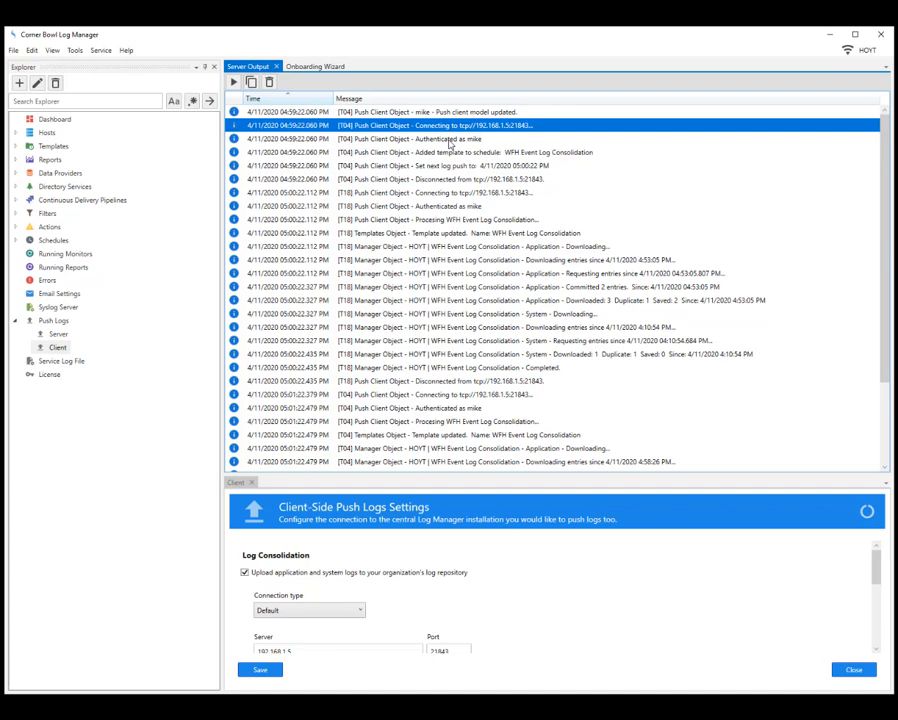
{"action": "left_click", "coordinate": [450, 140]}
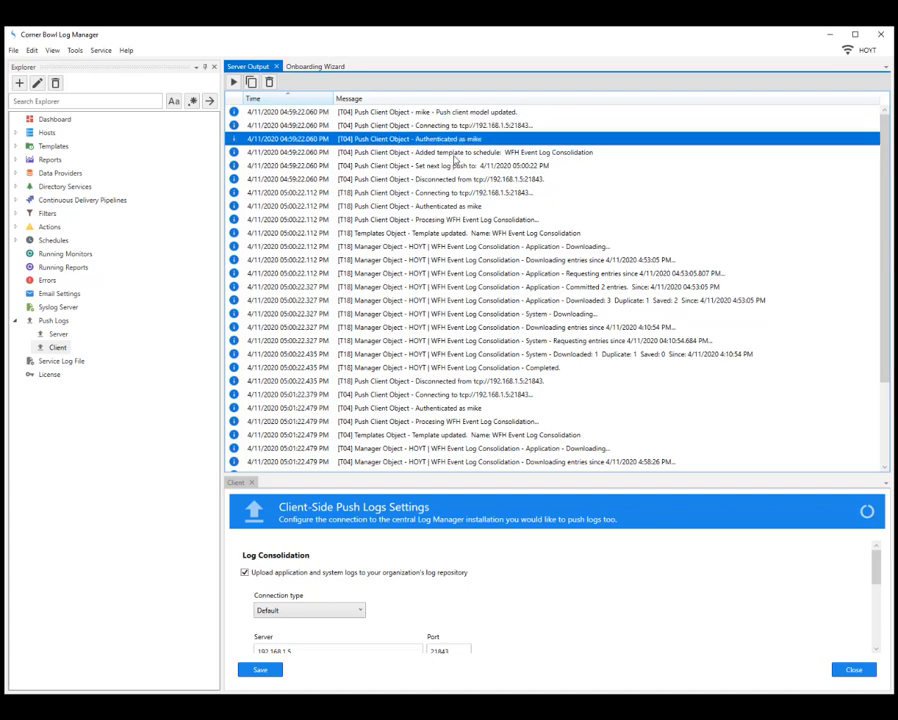
{"action": "left_click", "coordinate": [455, 153]}
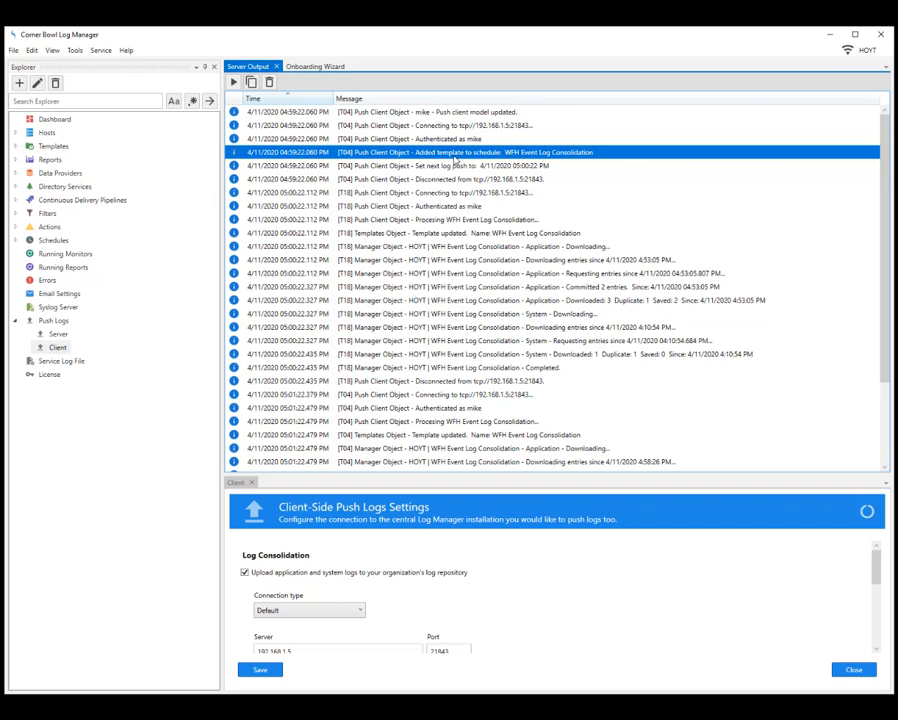
{"action": "left_click", "coordinate": [454, 168]}
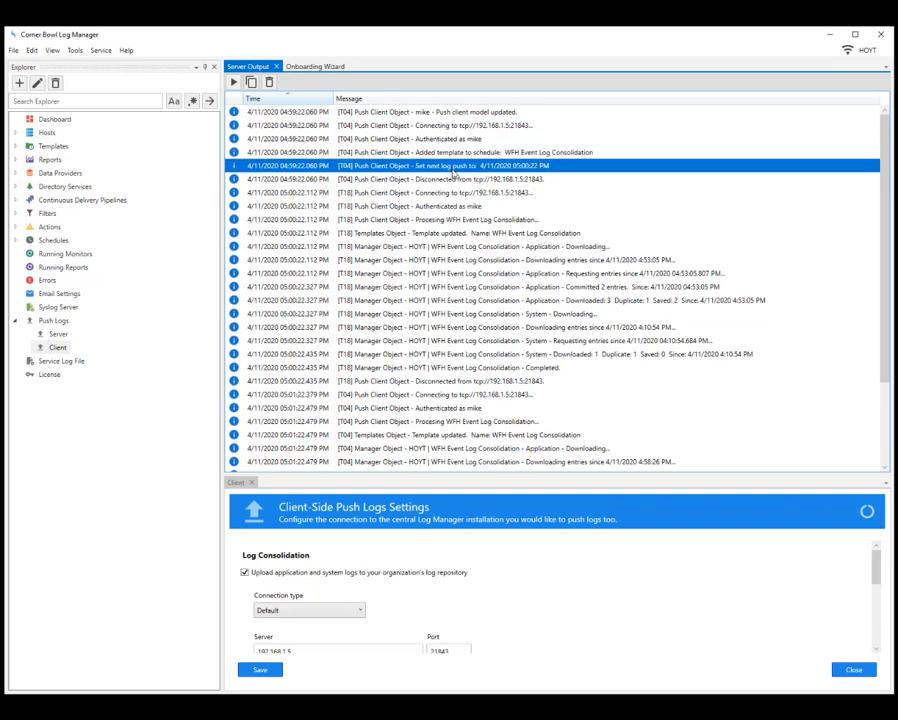
{"action": "left_click", "coordinate": [457, 184]}
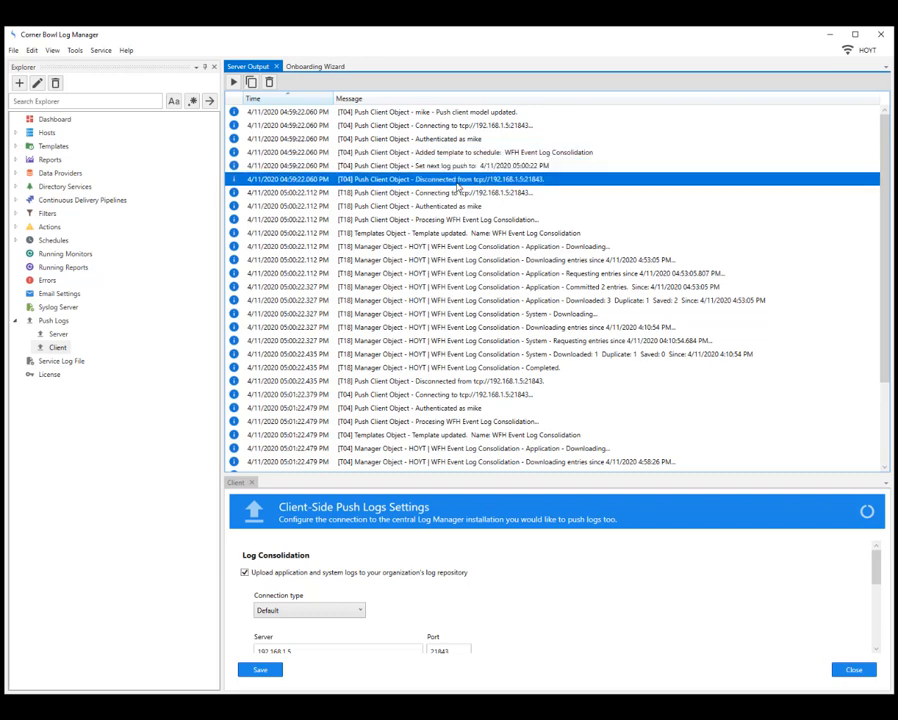
{"action": "left_click", "coordinate": [453, 195]}
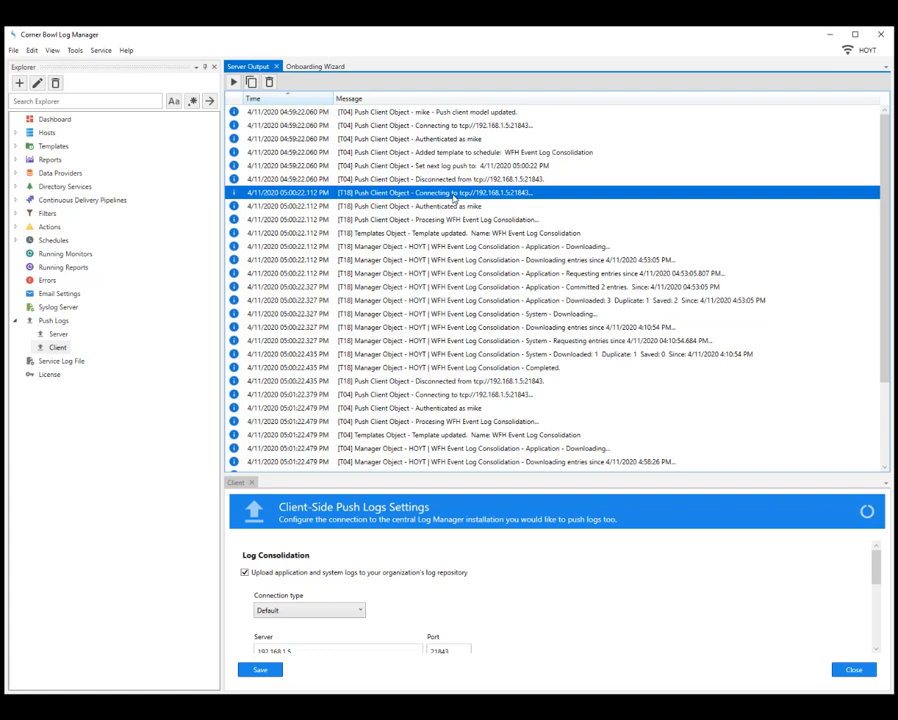
{"action": "left_click", "coordinate": [455, 381]}
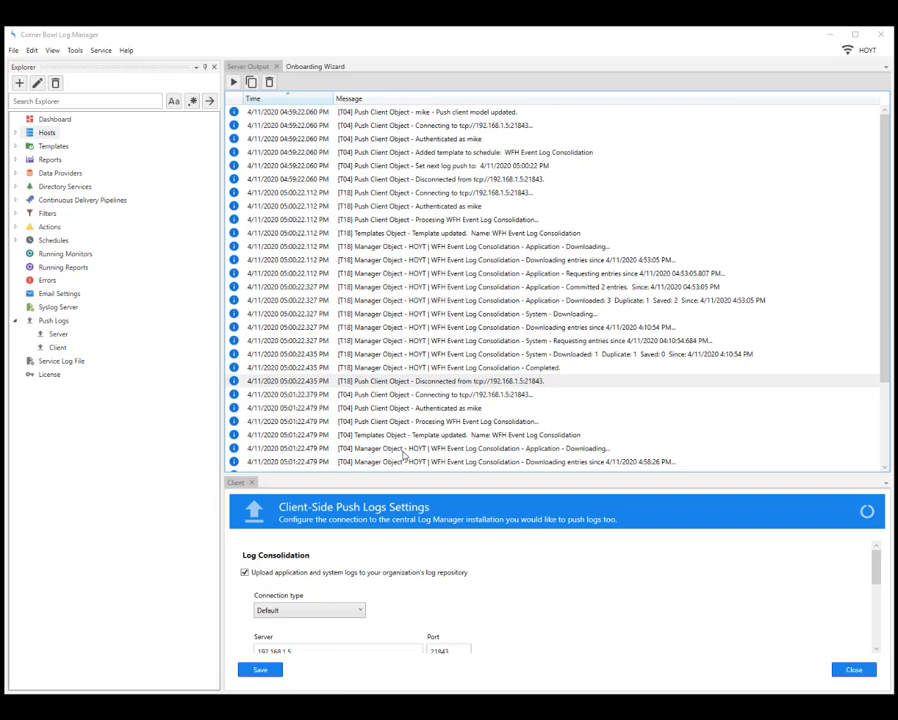
- Expand Hosts > Local > HOYT and Explore the WFH Event Log Consolidation template
{"action": "left_click", "coordinate": [16, 134]}
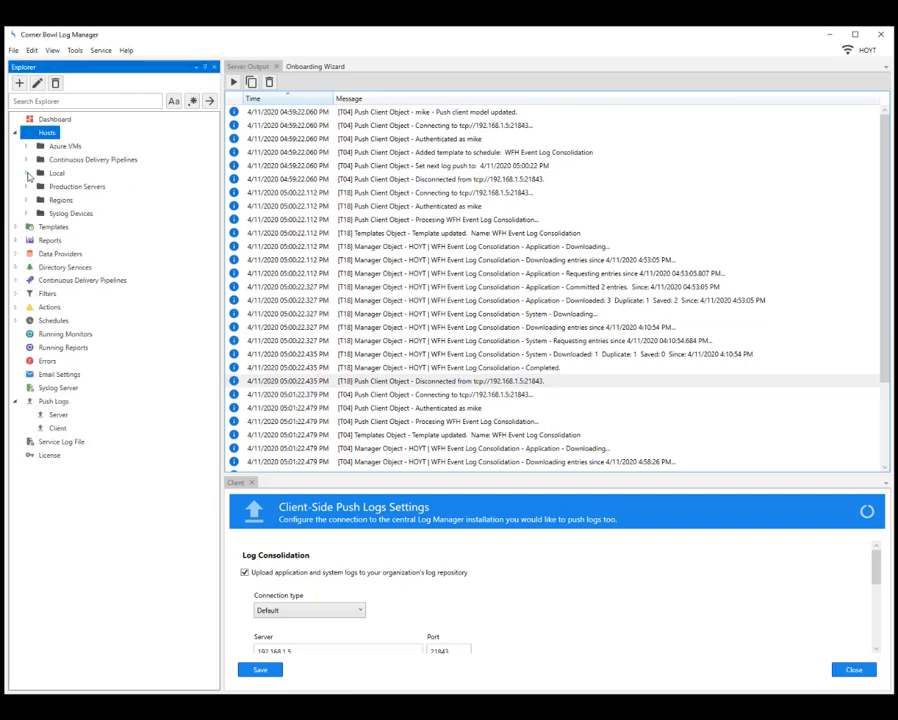
{"action": "left_click", "coordinate": [27, 174]}
{"action": "left_click", "coordinate": [71, 202]}
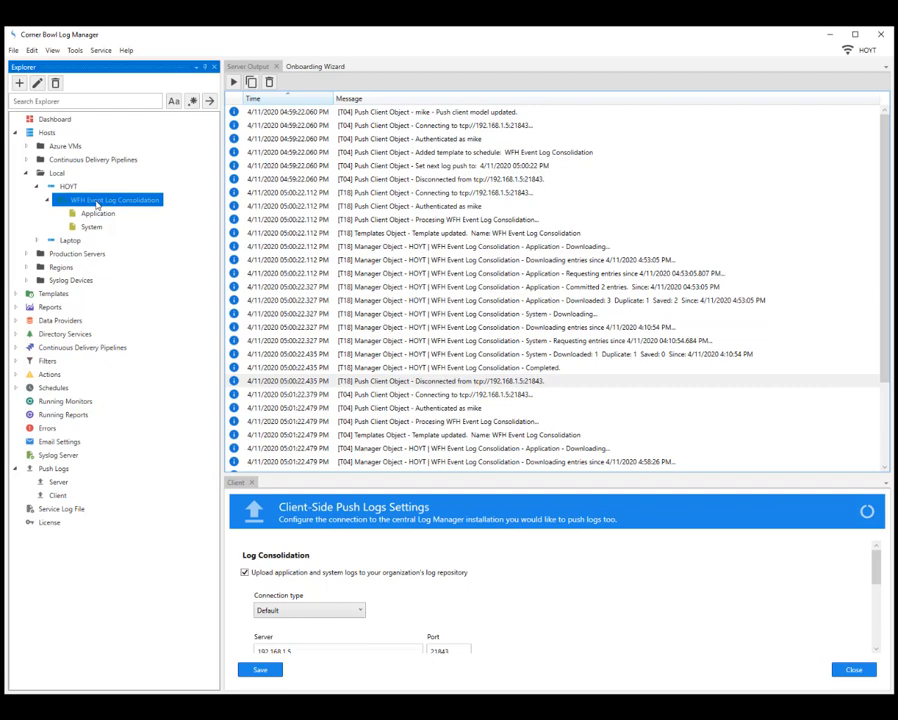
{"action": "right_click", "coordinate": [97, 203]}
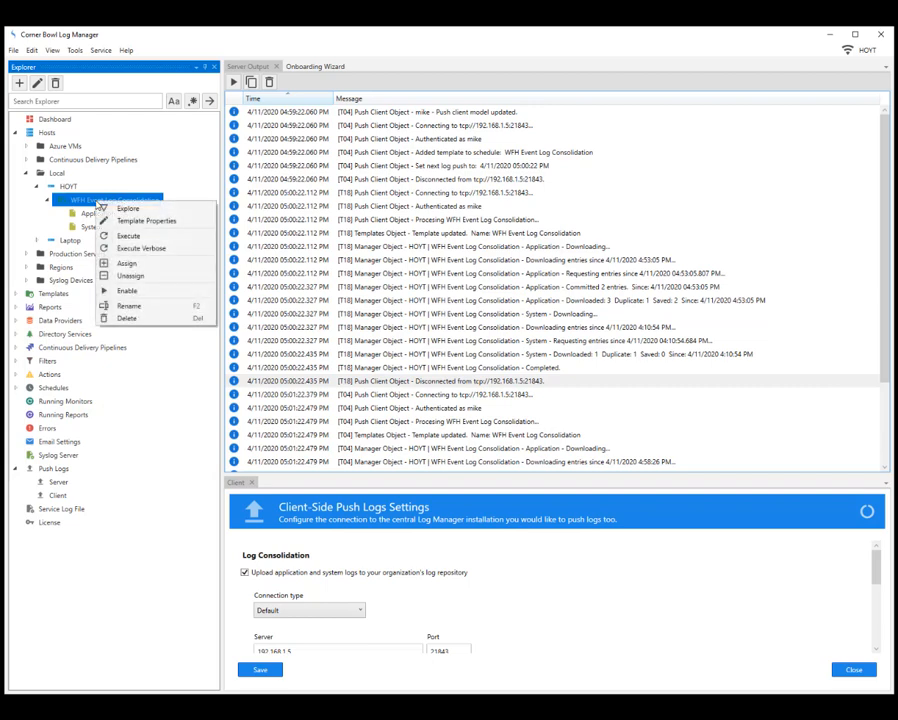
{"action": "left_click", "coordinate": [105, 208]}
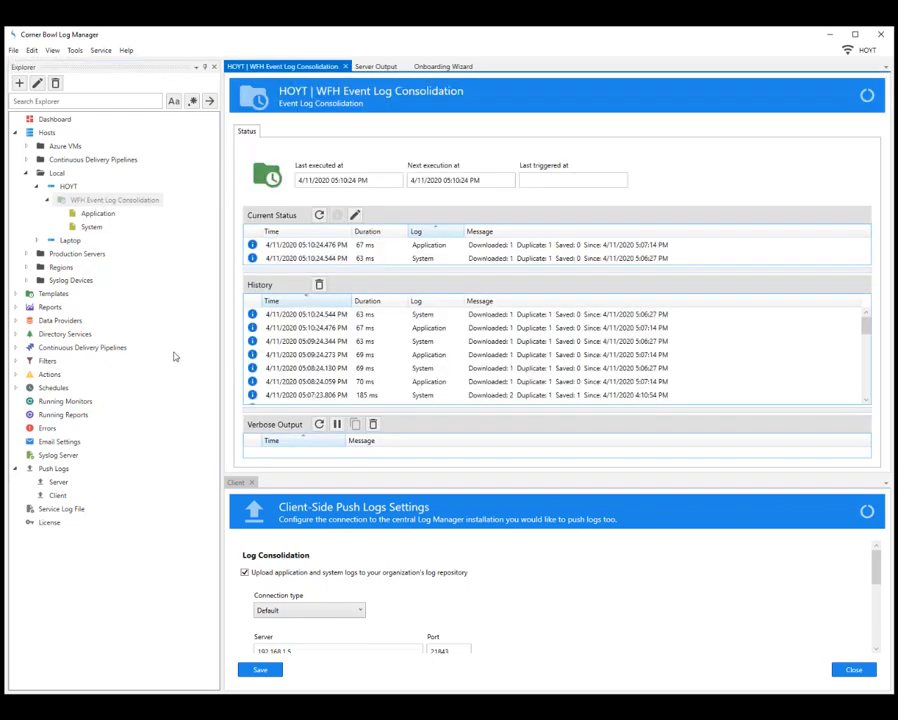
- Close the Client push settings tab to reveal the template's History
{"action": "left_click", "coordinate": [252, 483]}
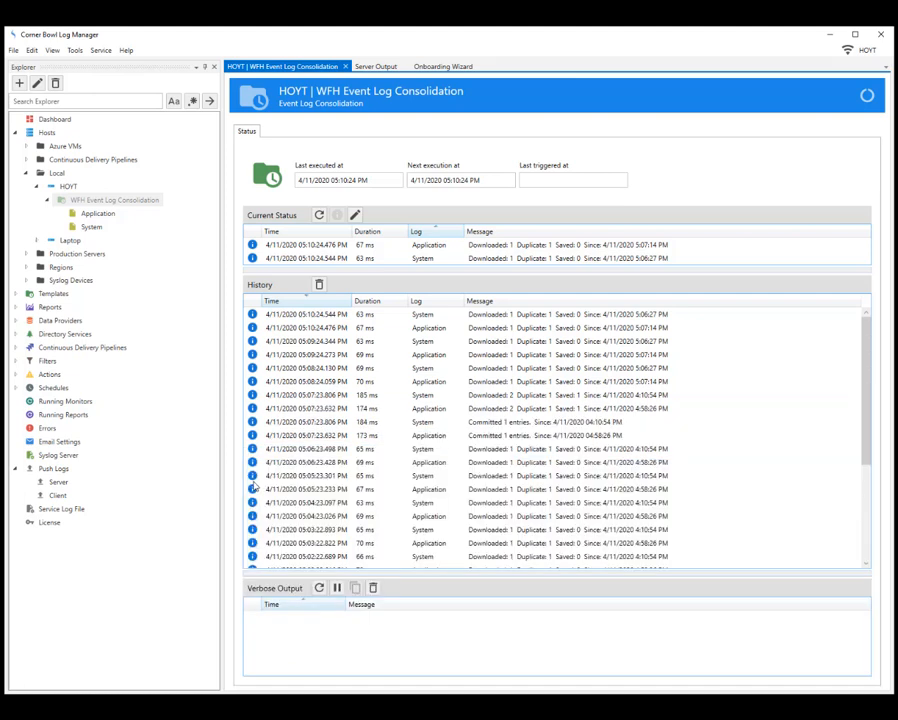